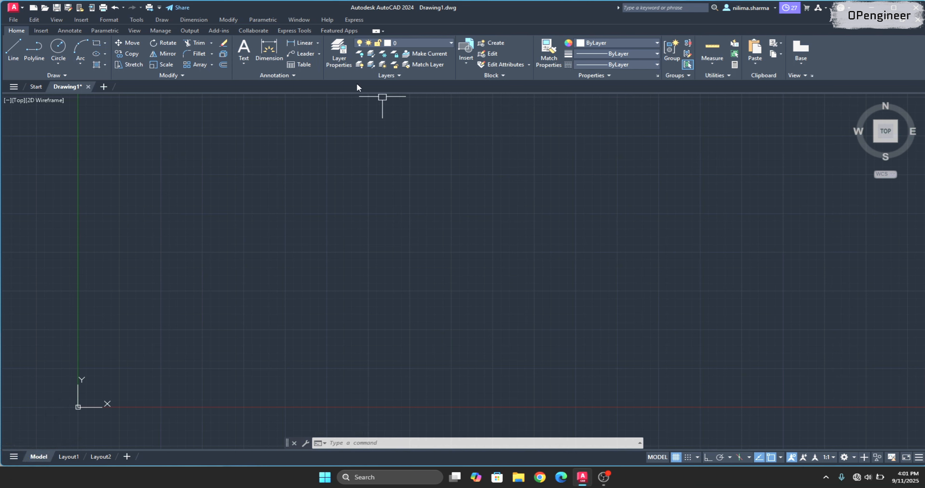
# Open the Layer Properties Manager with the LAYER command.
pyautogui.click(339, 64)
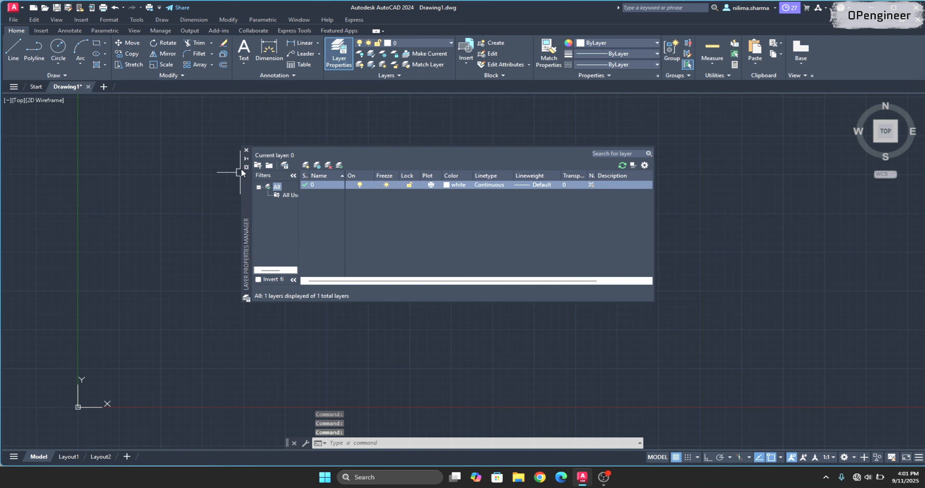
pyautogui.click(247, 150)
pyautogui.write('La')
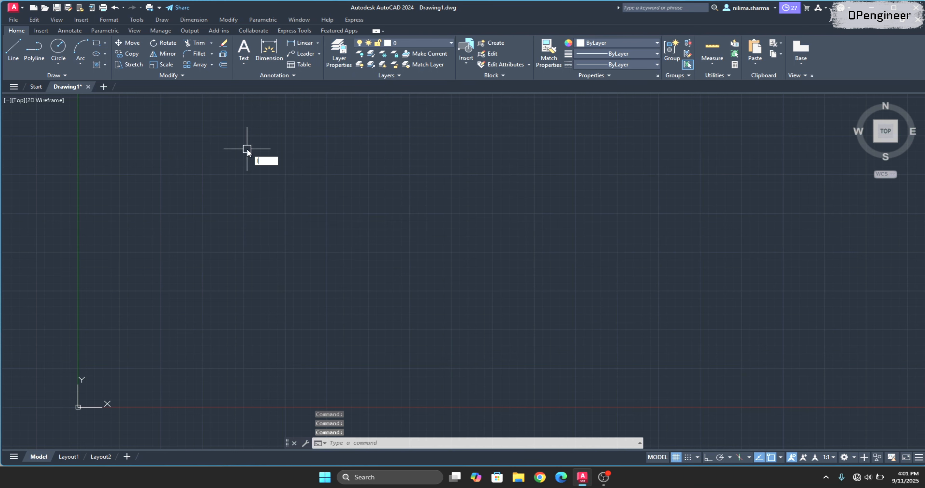
pyautogui.press('Return')
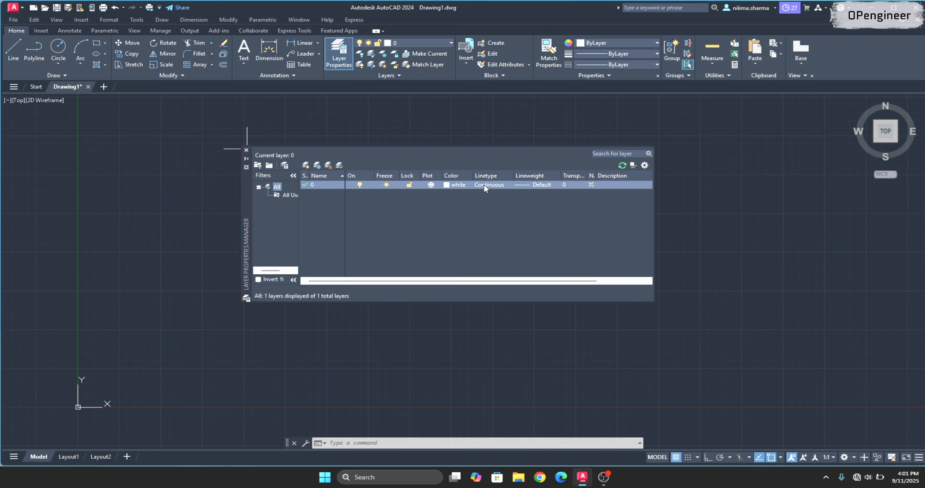
# Look at the color and linetype choices available for layer 0 without changing them.
pyautogui.click(448, 185)
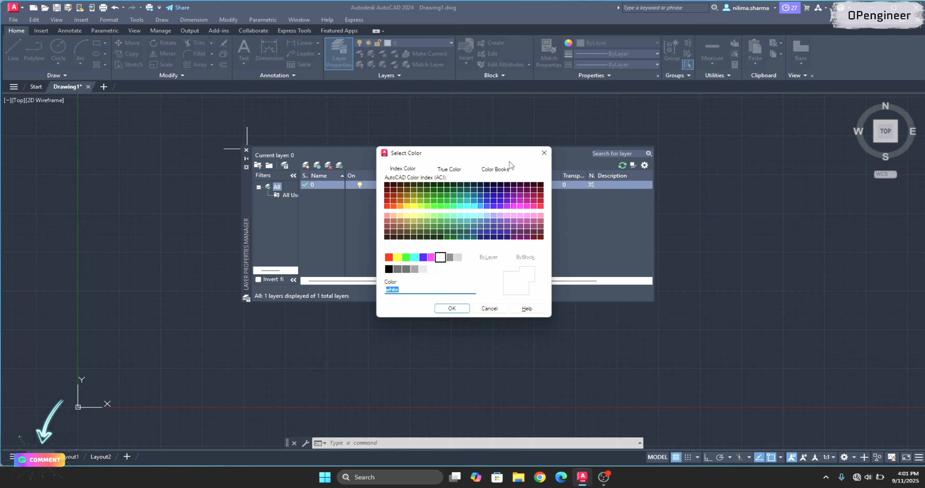
pyautogui.click(544, 153)
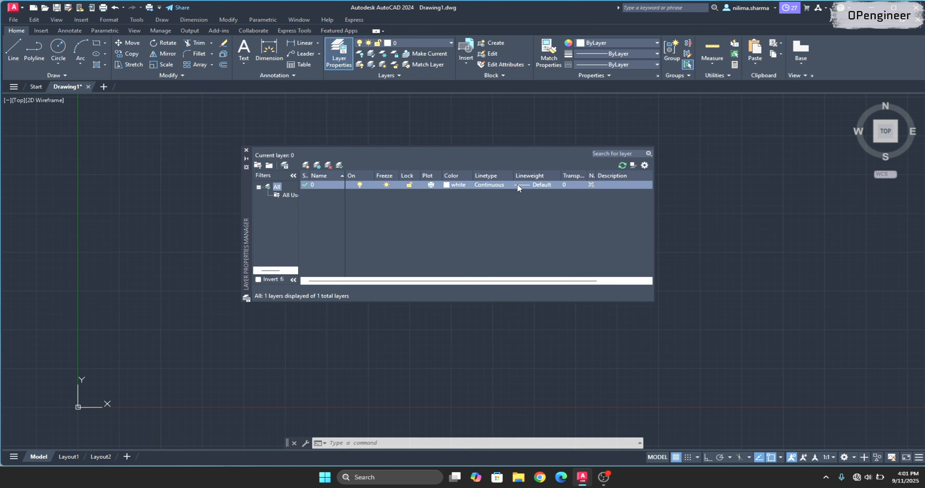
pyautogui.click(486, 185)
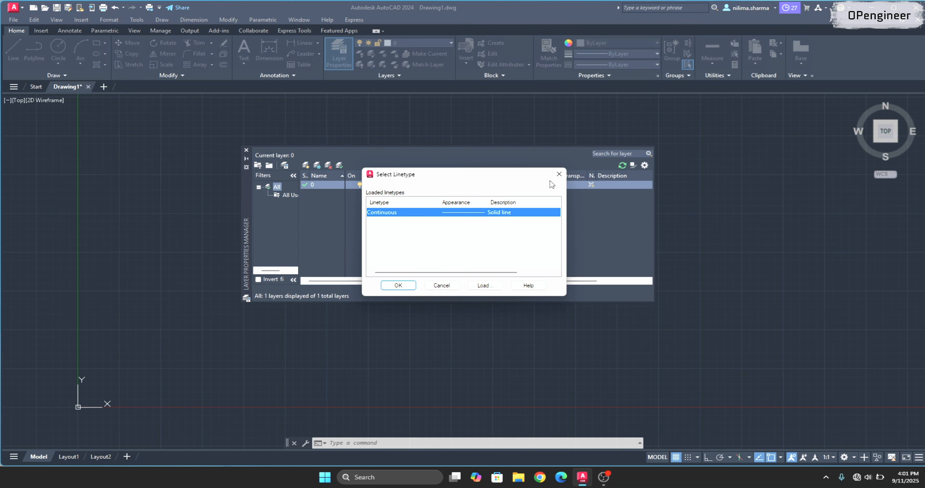
pyautogui.click(559, 174)
pyautogui.click(541, 184)
pyautogui.click(521, 160)
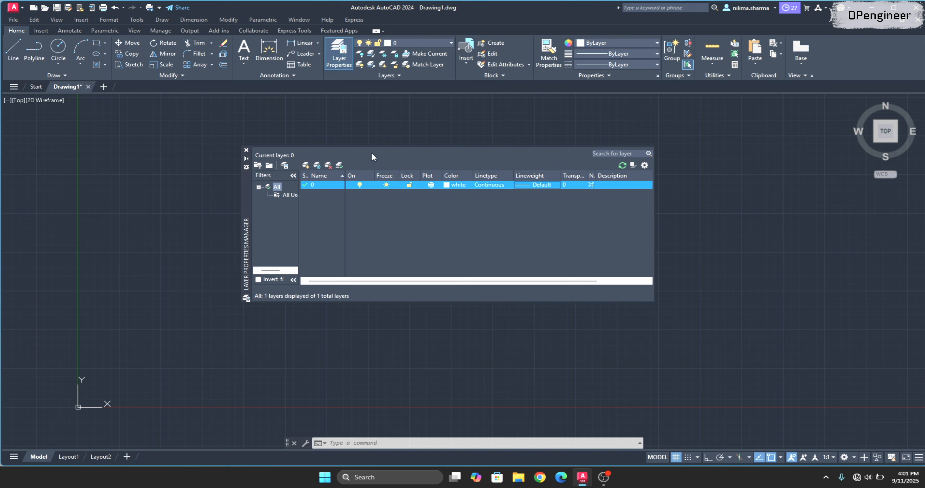
# Draw a test circle on layer 0 in the empty drawing area and erase it.
pyautogui.click(52, 42)
pyautogui.click(729, 174)
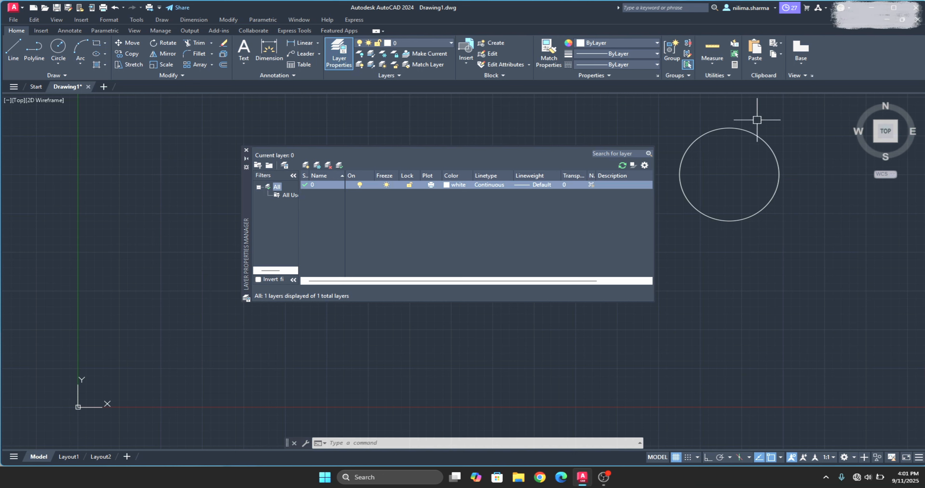
pyautogui.click(750, 130)
pyautogui.press('Delete')
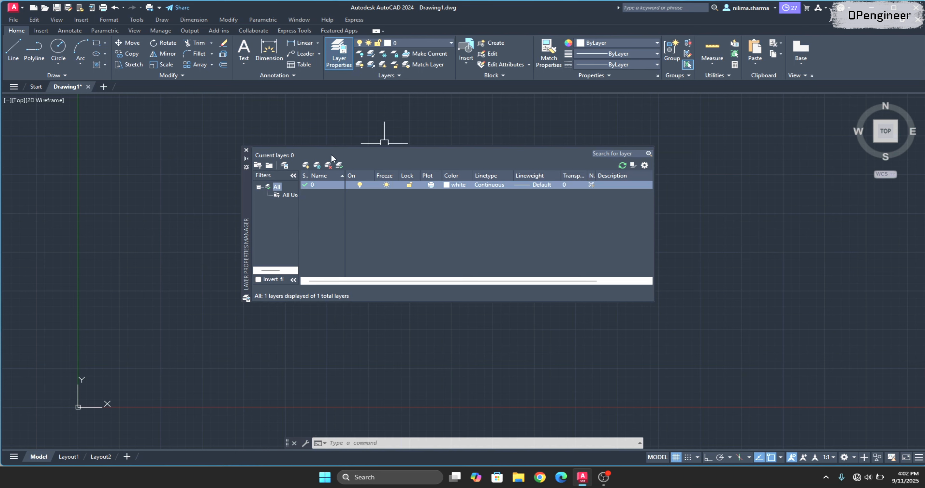
# Create three new layers with their default names.
pyautogui.click(306, 165)
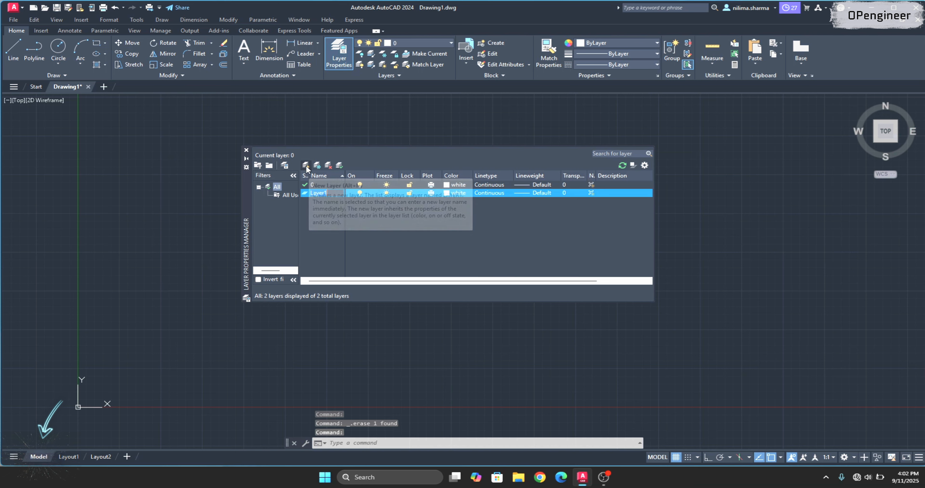
pyautogui.click(306, 165)
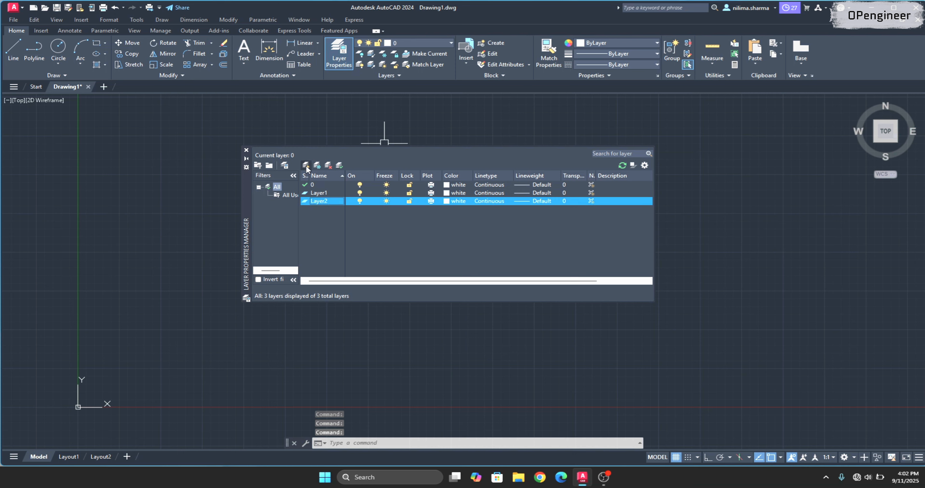
pyautogui.click(306, 166)
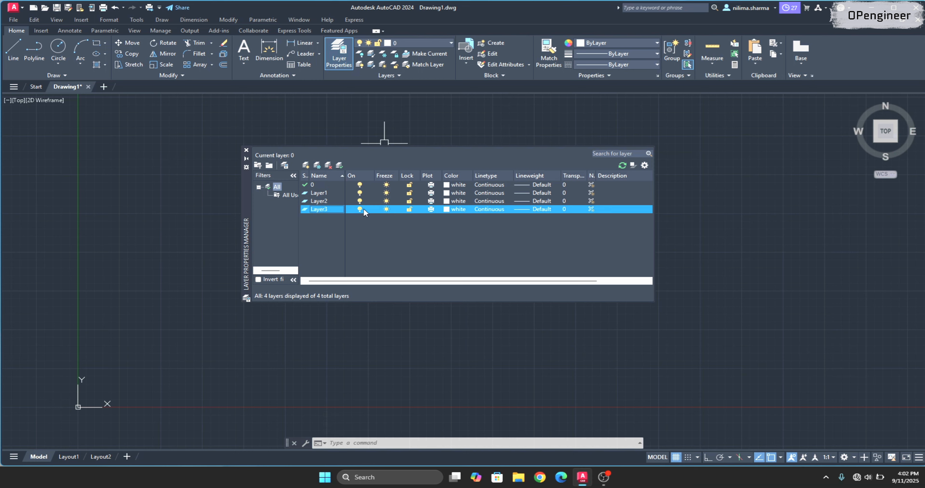
# Set the color of Layer1 to index 10 (red) and the color of Layer2 to index 160 (blue).
pyautogui.click(447, 194)
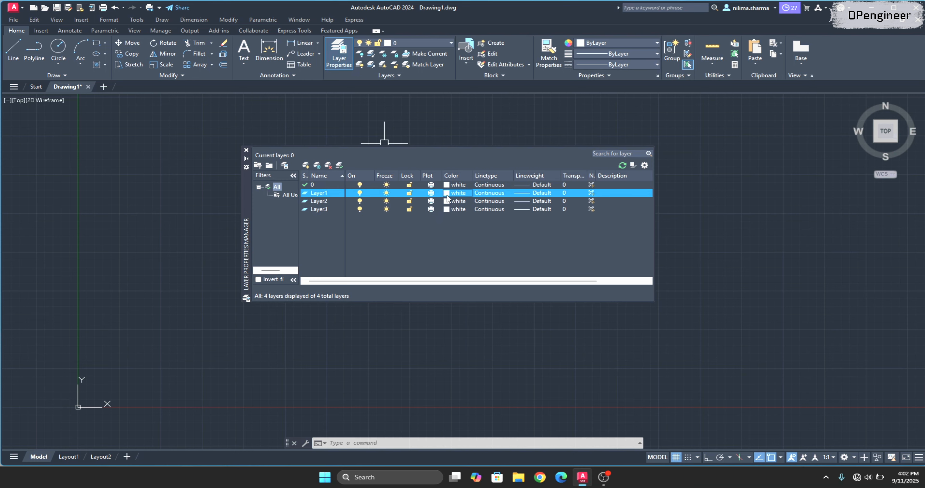
pyautogui.click(387, 207)
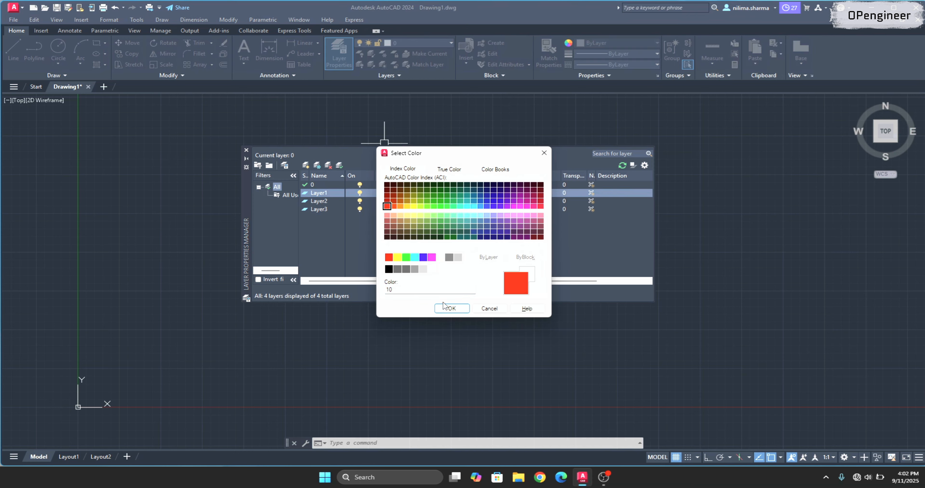
pyautogui.click(451, 309)
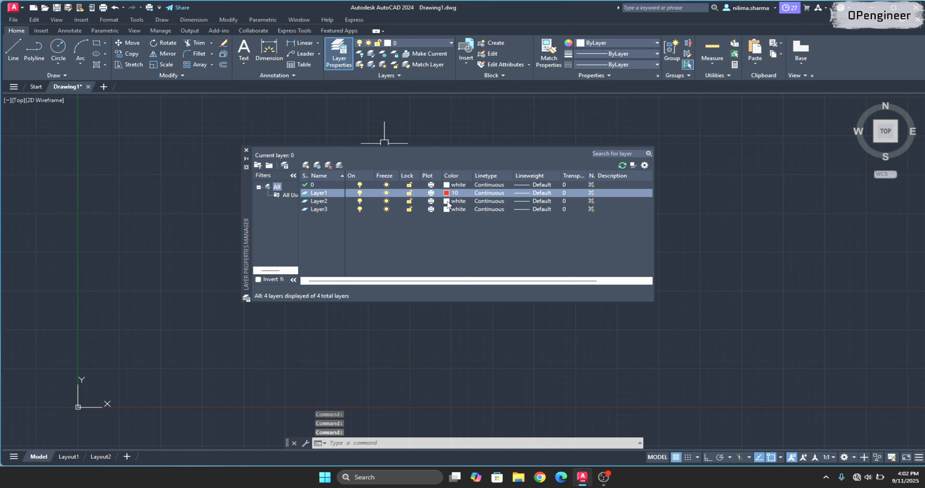
pyautogui.click(447, 203)
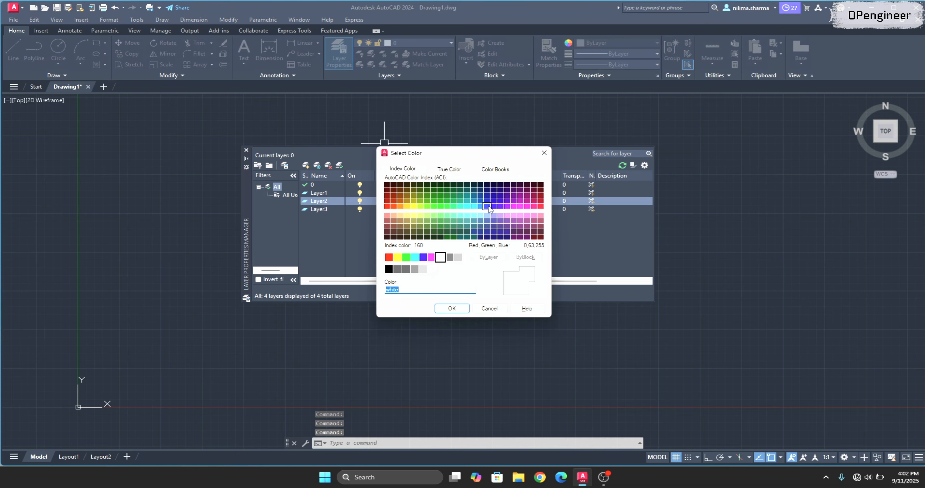
pyautogui.click(489, 207)
pyautogui.click(452, 309)
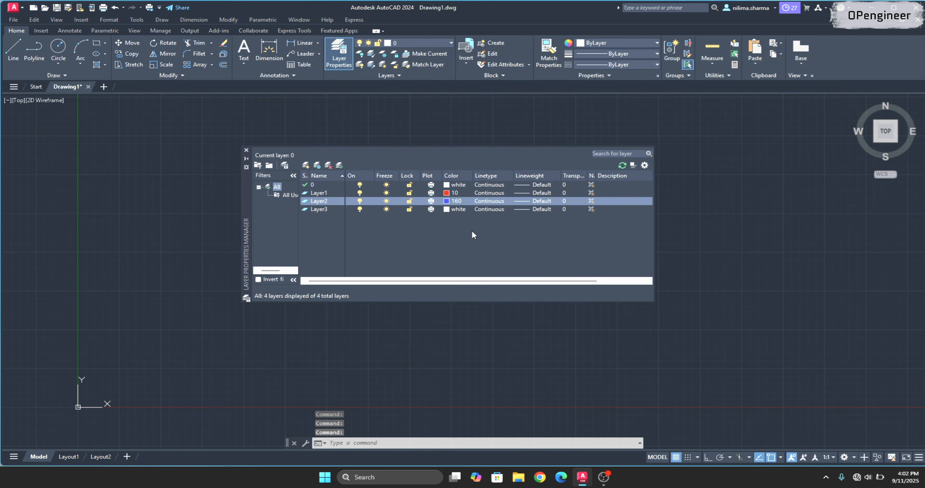
# Set the color of Layer3 to index 30 (orange).
pyautogui.click(446, 209)
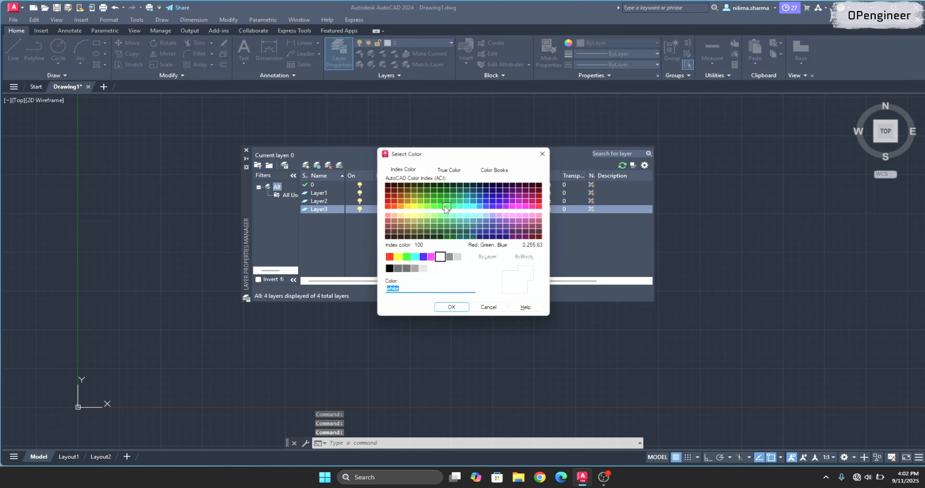
pyautogui.click(540, 206)
pyautogui.doubleClick(400, 205)
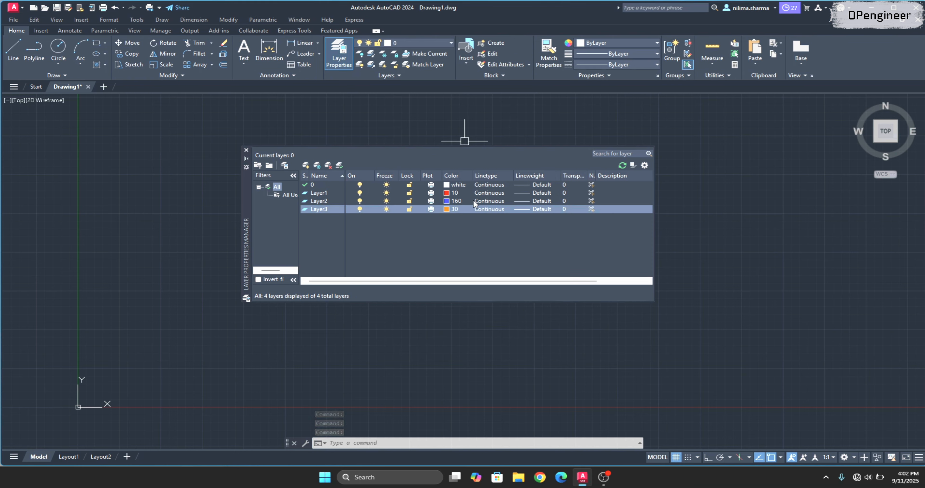
# Load the ACAD_ISO02W100 ISO dash linetype and assign it to Layer1.
pyautogui.click(482, 201)
pyautogui.press('Escape')
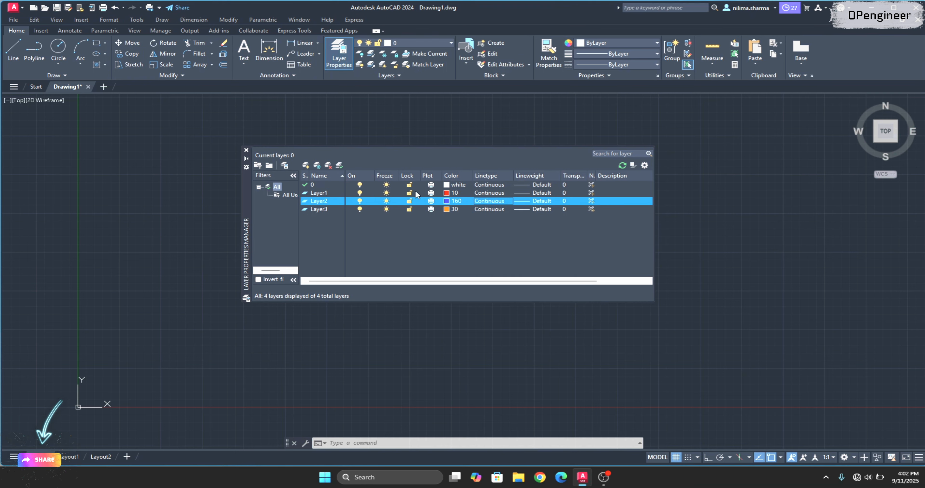
pyautogui.click(489, 193)
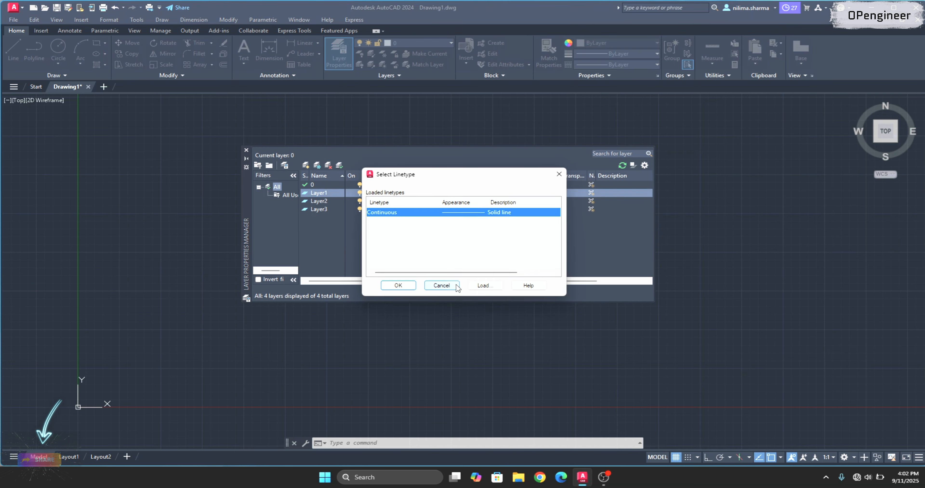
pyautogui.click(483, 286)
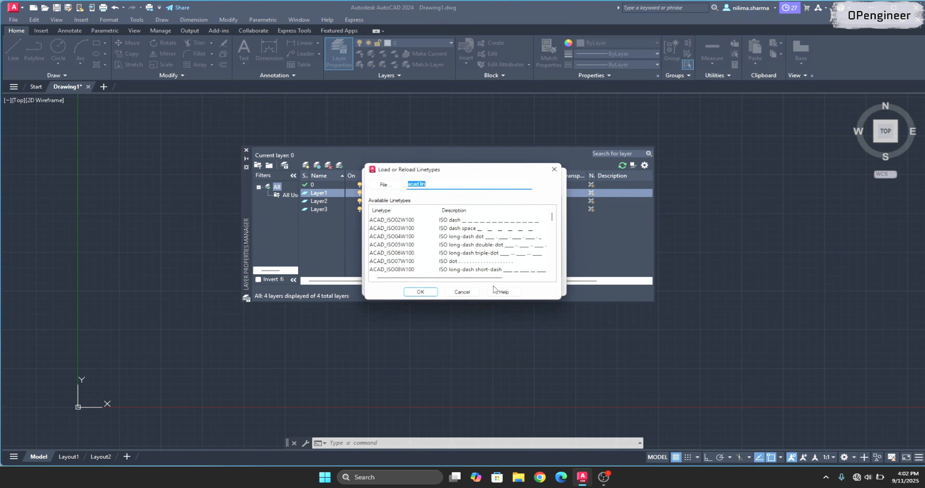
pyautogui.click(484, 222)
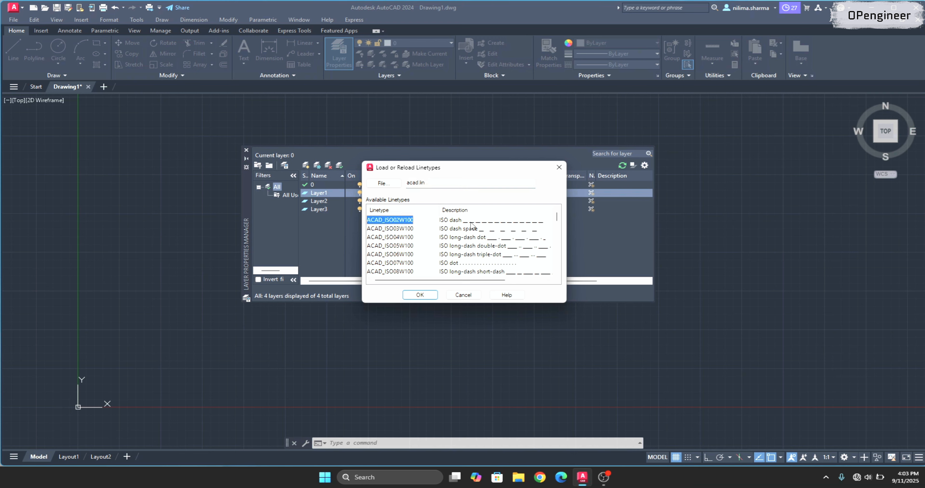
pyautogui.click(420, 295)
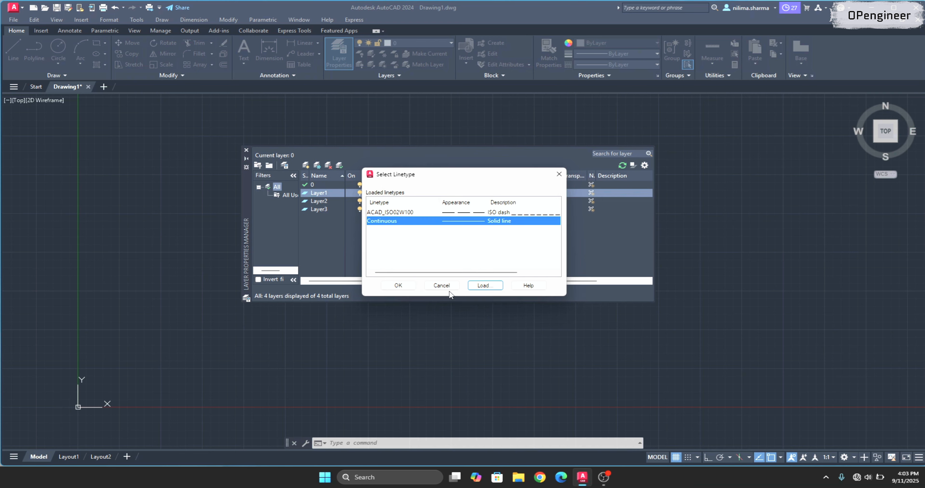
pyautogui.click(413, 286)
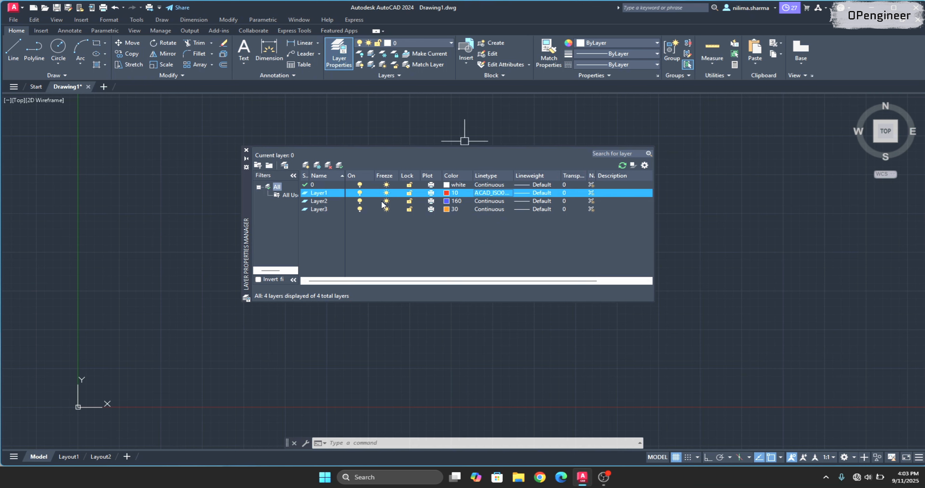
# Set the lineweight of Layer1 to 0.30 mm.
pyautogui.click(547, 194)
pyautogui.click(425, 250)
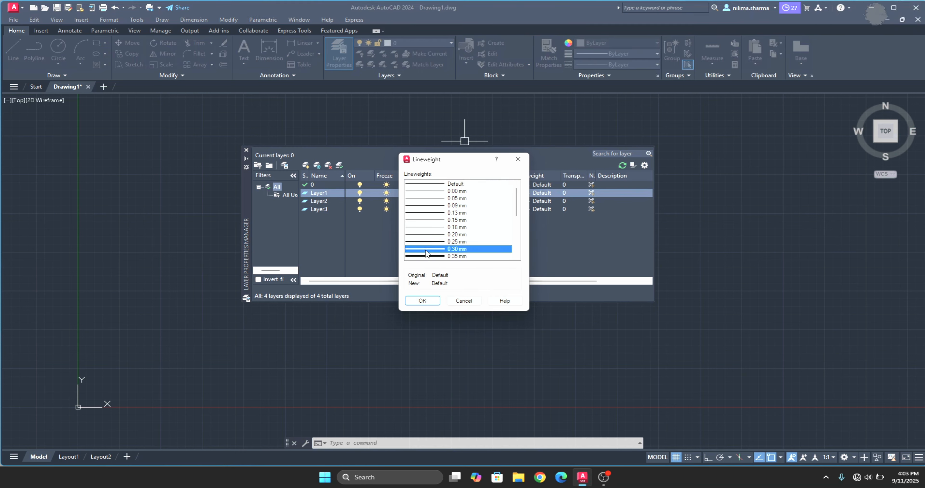
pyautogui.click(423, 301)
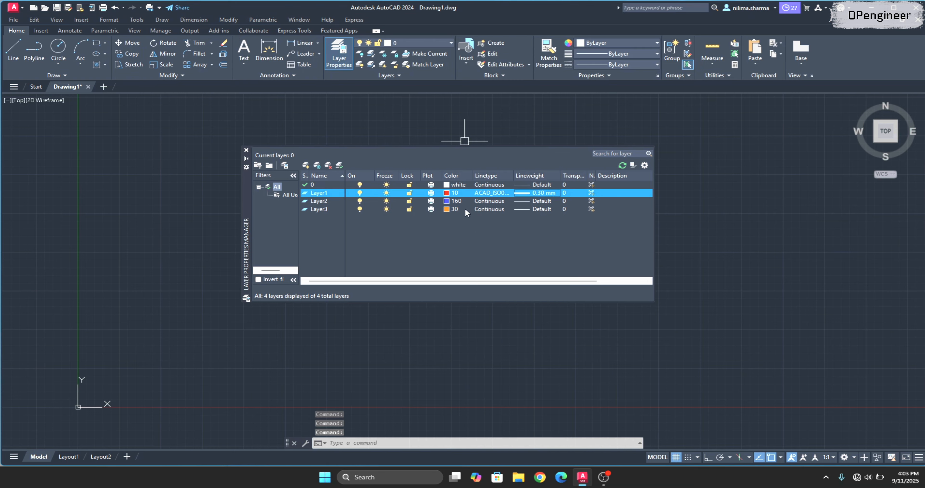
# Make Layer1 the current layer and draw a circle in the empty space beside the layer palette.
pyautogui.doubleClick(320, 196)
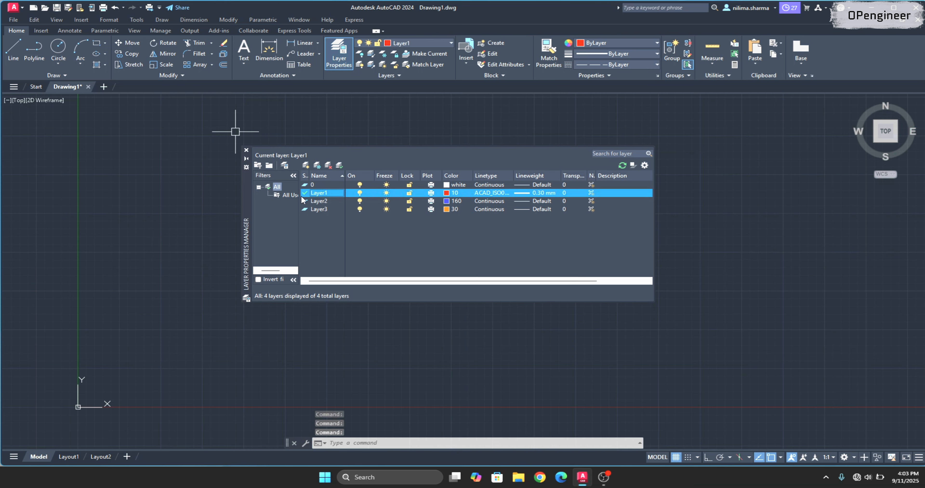
pyautogui.click(58, 48)
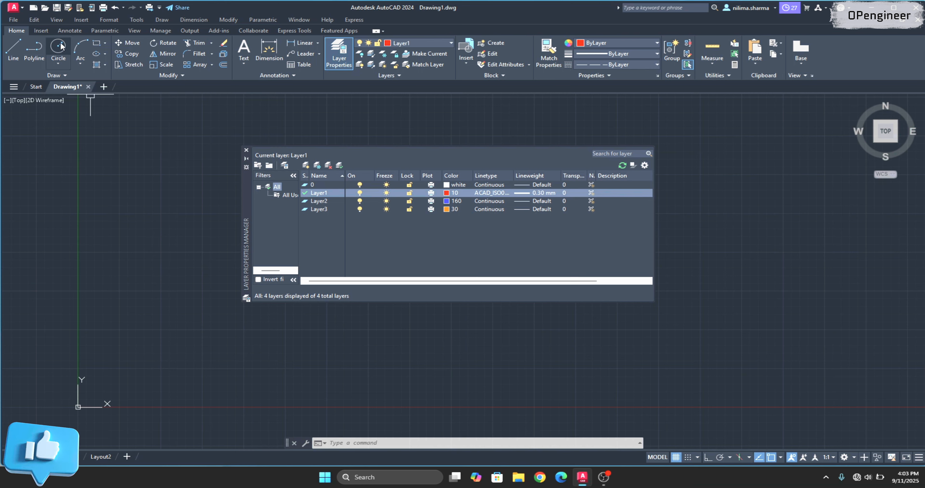
pyautogui.click(757, 170)
pyautogui.click(800, 195)
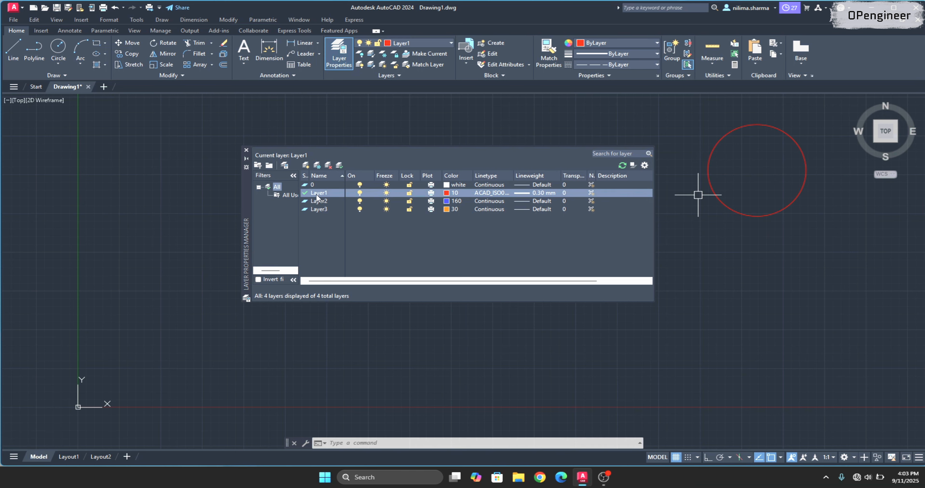
# Make Layer2 the current layer and draw a rectangle below the red circle.
pyautogui.doubleClick(317, 201)
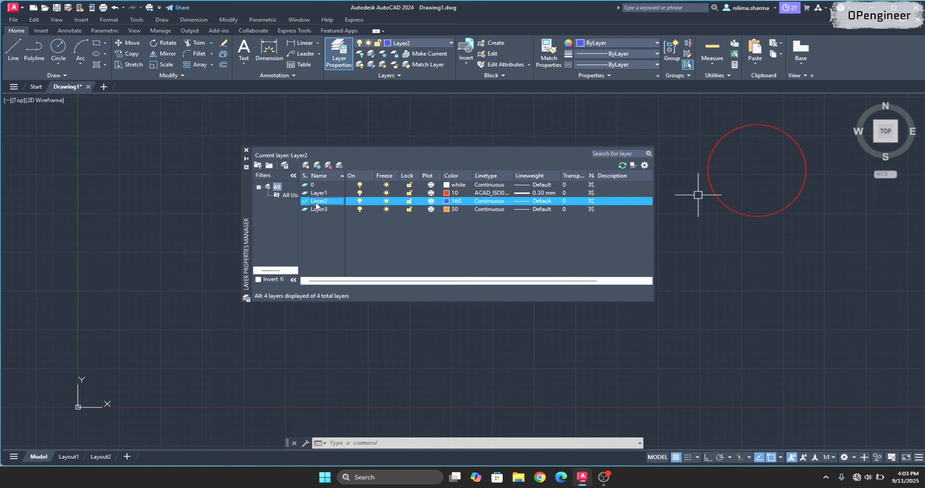
pyautogui.click(81, 47)
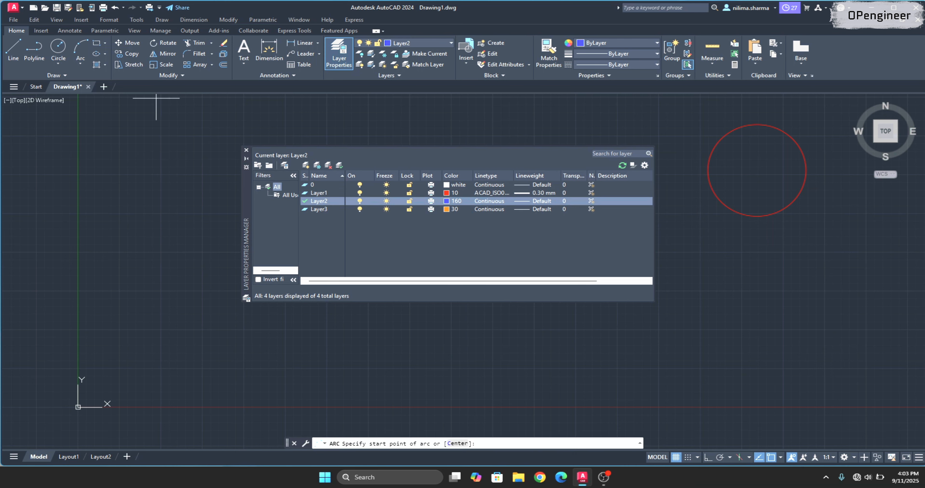
pyautogui.click(719, 259)
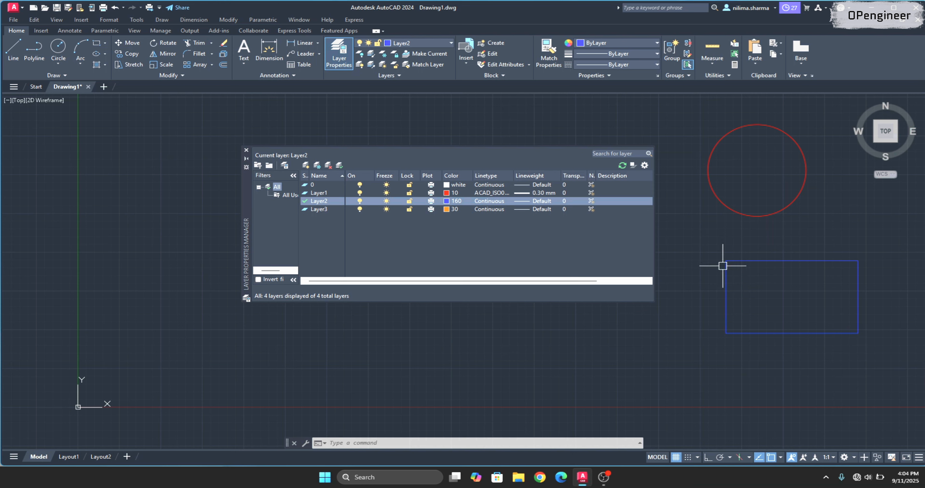
pyautogui.click(96, 43)
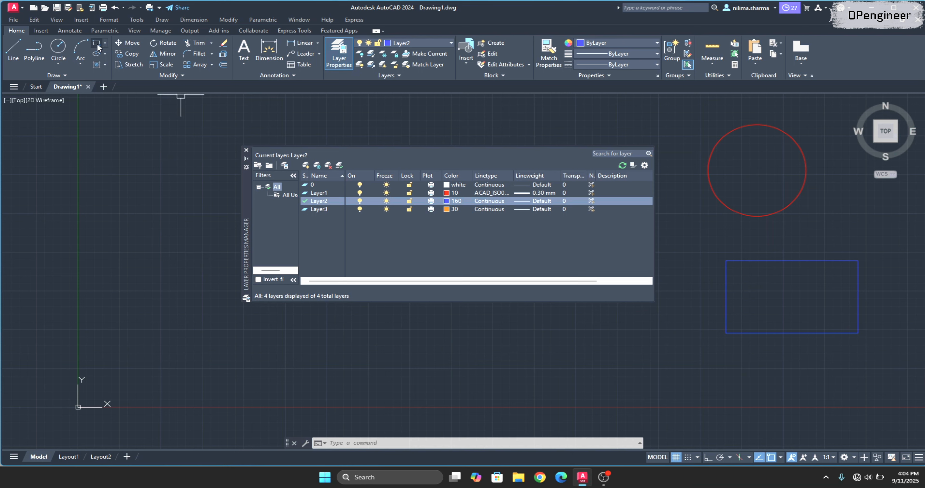
pyautogui.click(79, 183)
pyautogui.press('Escape')
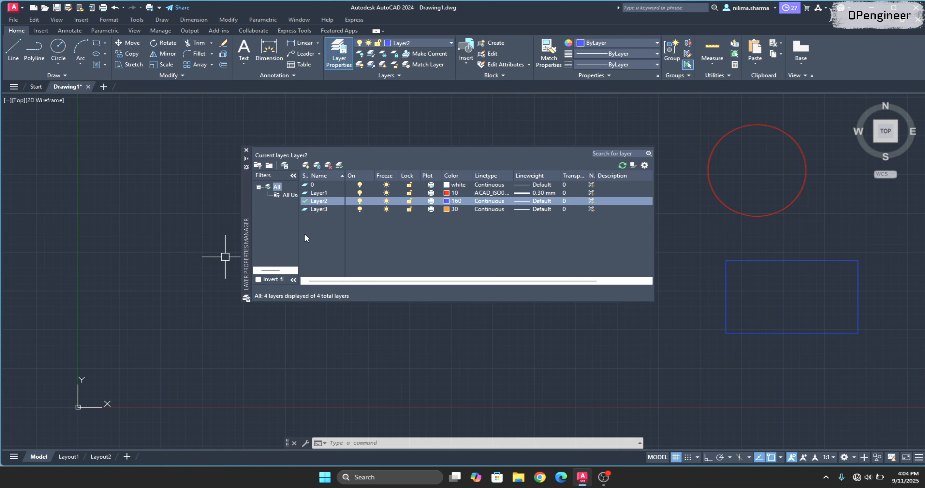
# Make Layer3 the current layer and draw a rectangle in the empty space between the Y axis and the layer palette.
pyautogui.doubleClick(319, 210)
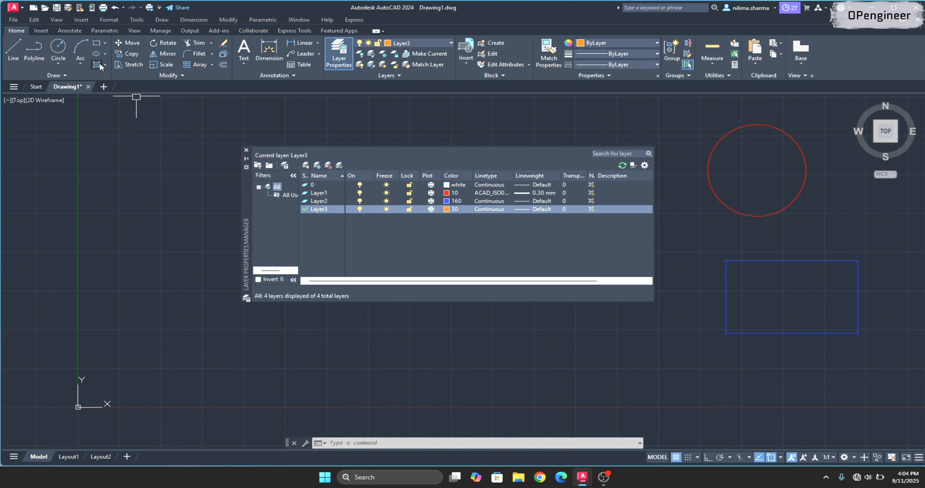
pyautogui.click(95, 44)
pyautogui.click(113, 165)
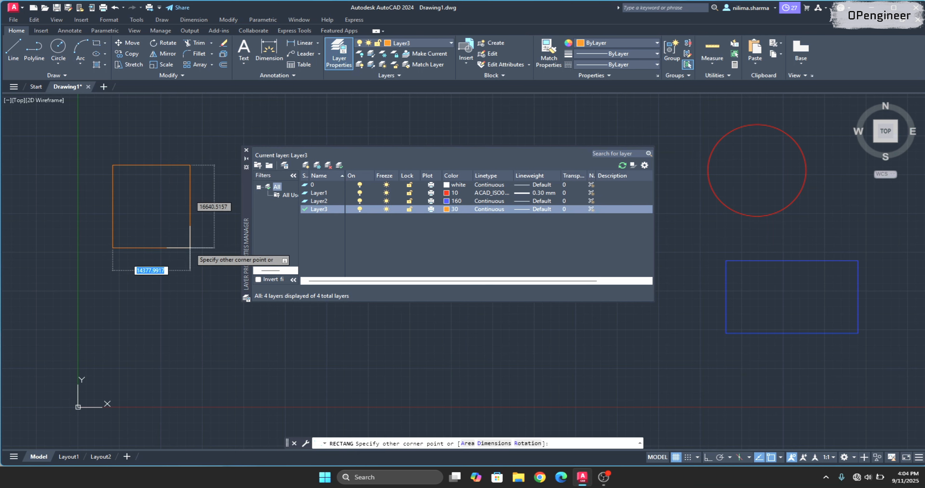
pyautogui.click(207, 253)
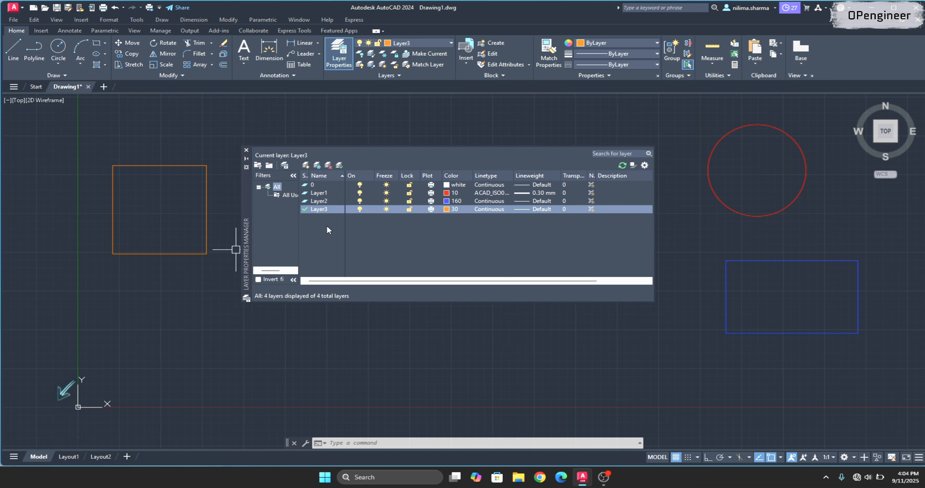
pyautogui.press('Escape')
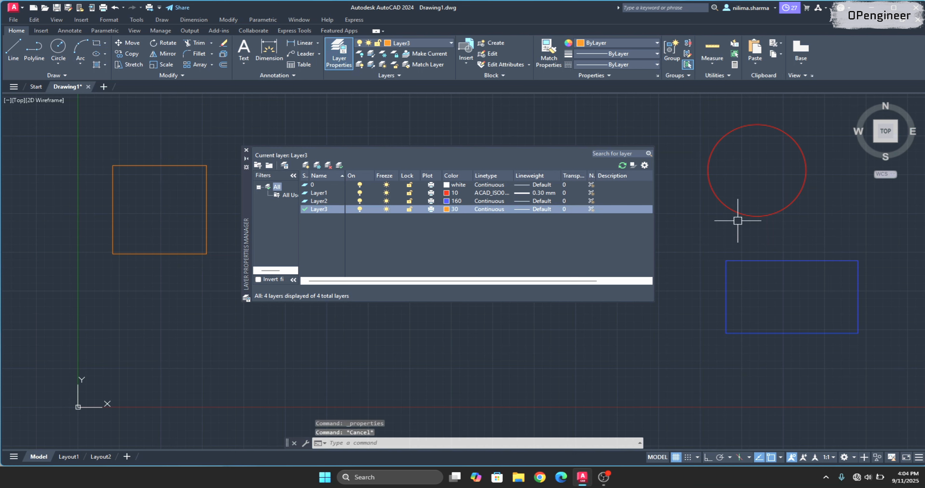
# Examine the red circle's layer, color, linetype and lineweight in its object properties.
pyautogui.click(735, 213)
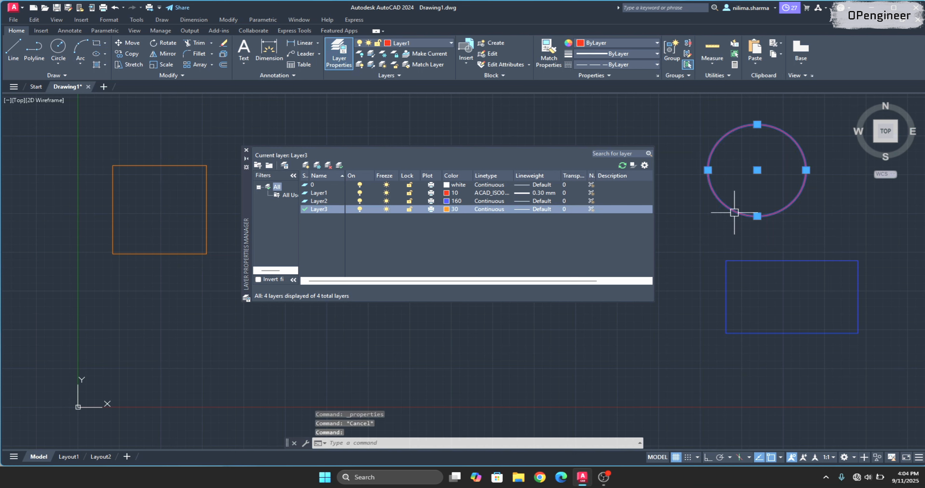
pyautogui.rightClick(735, 213)
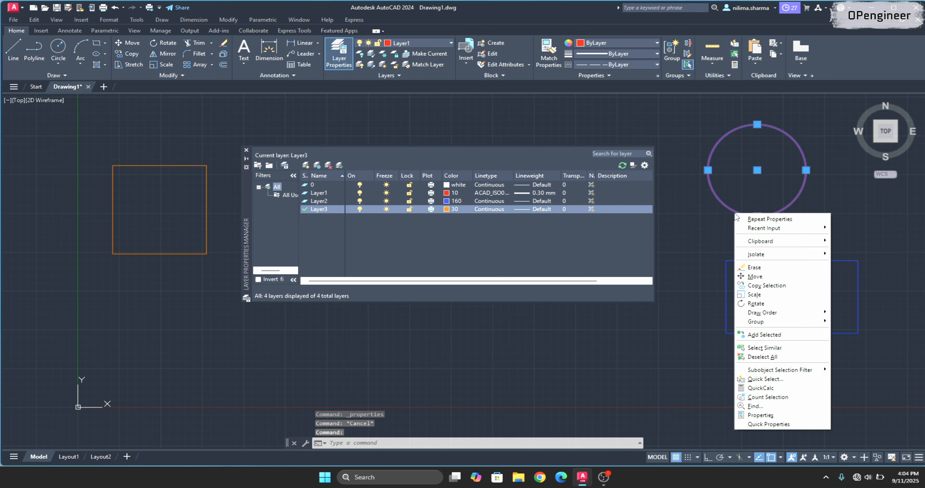
pyautogui.click(766, 415)
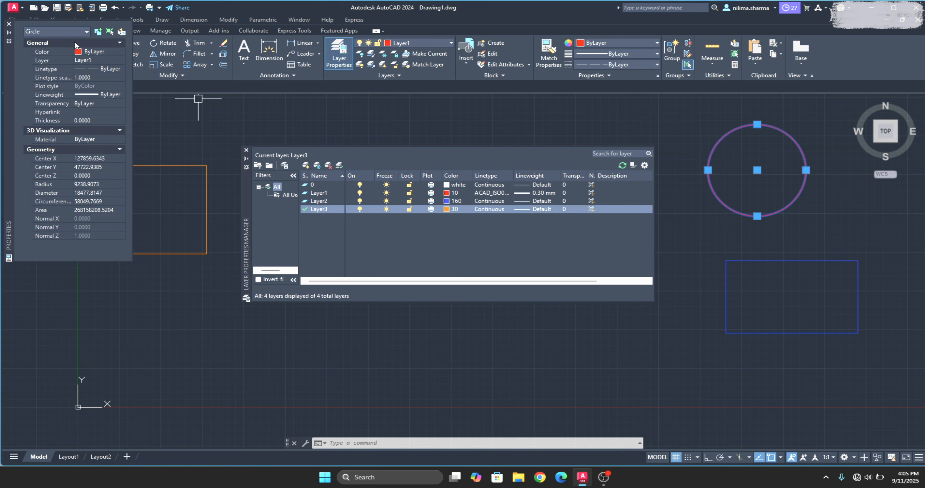
pyautogui.press('Escape')
# Examine the blue rectangle's layer and general object properties, and close the properties display.
pyautogui.click(814, 260)
pyautogui.rightClick(813, 261)
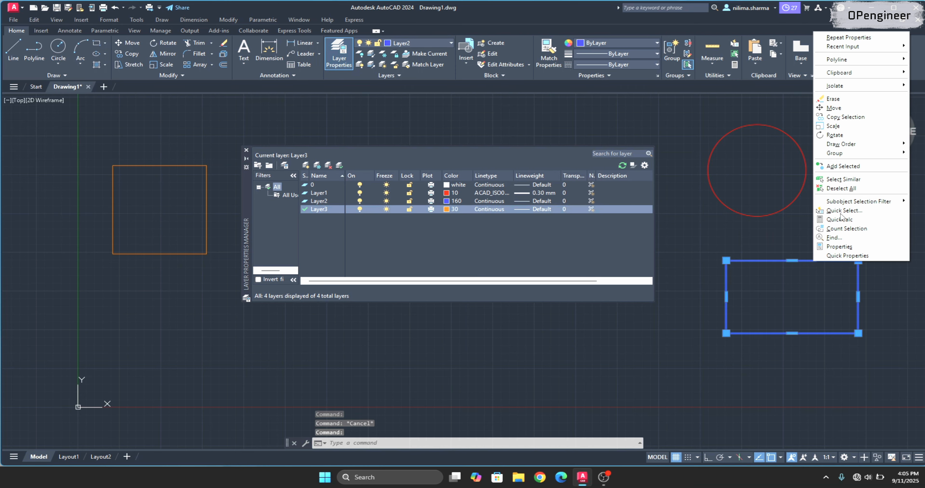
pyautogui.click(837, 251)
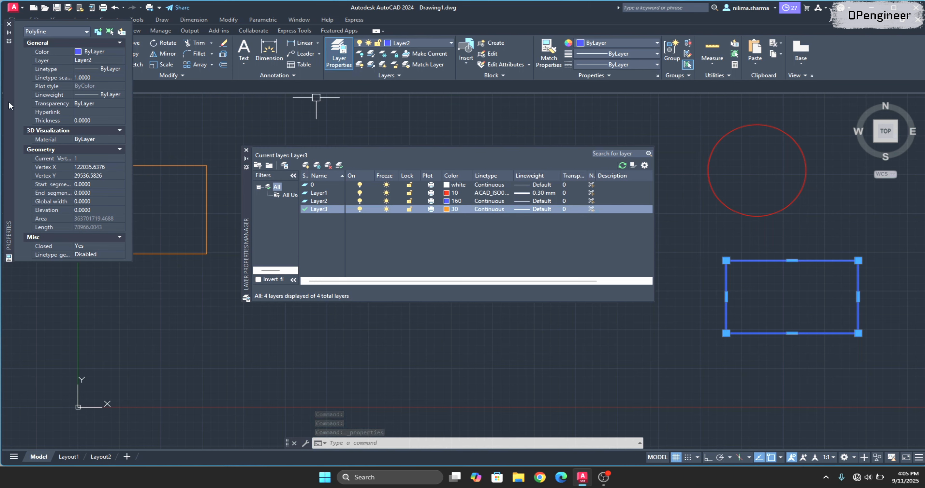
pyautogui.click(9, 25)
pyautogui.press('Escape')
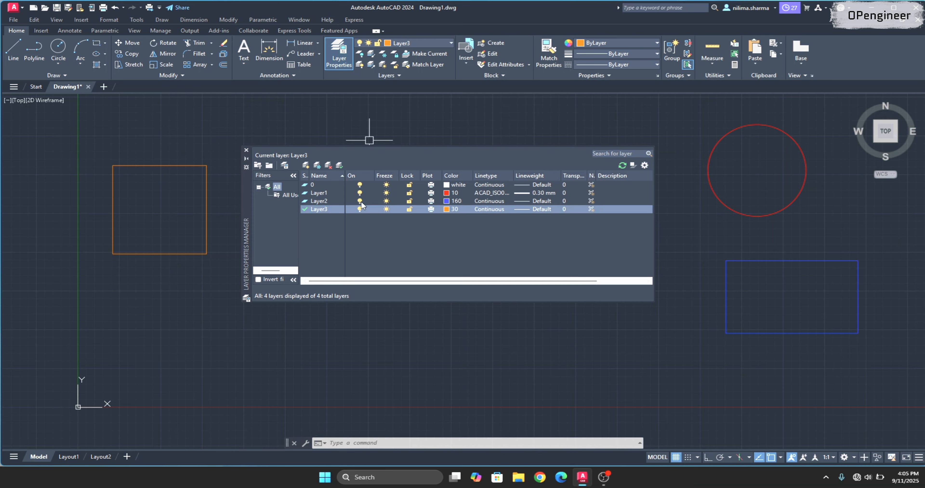
# Turn Layer1 off and back on to see the effect on the red circle.
pyautogui.click(364, 194)
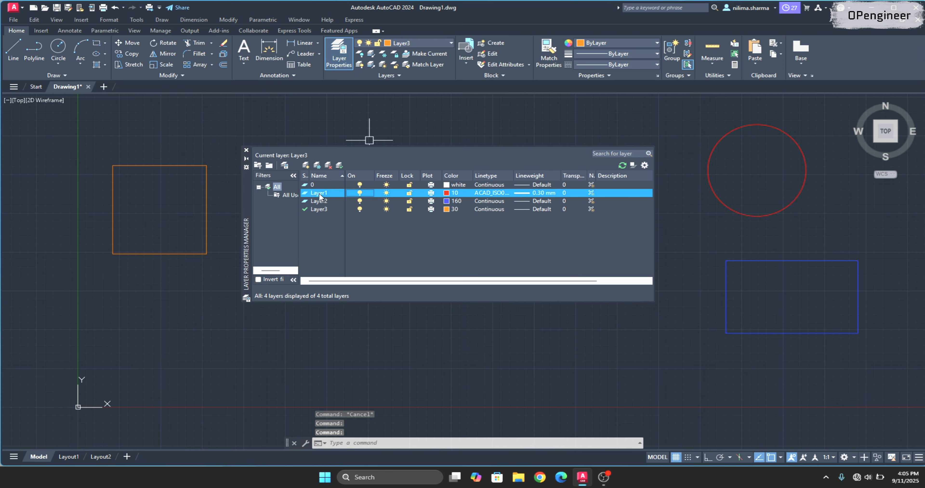
pyautogui.click(360, 193)
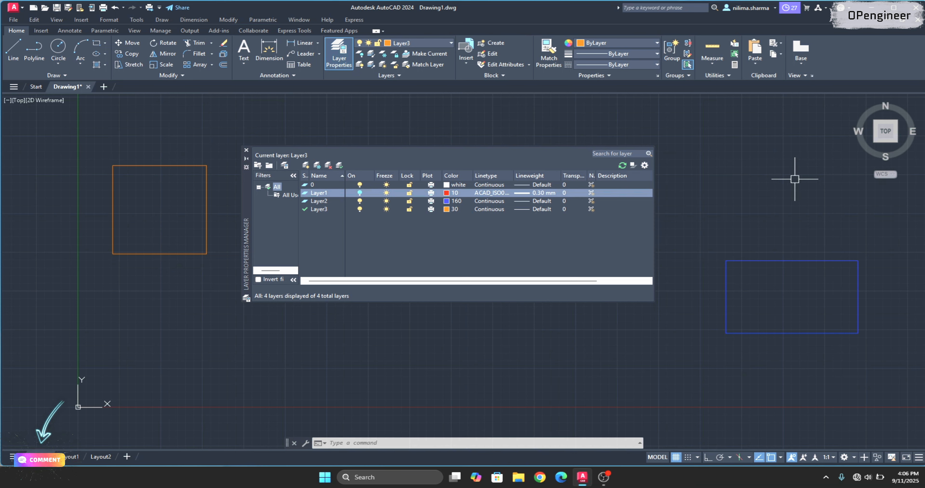
pyautogui.click(360, 194)
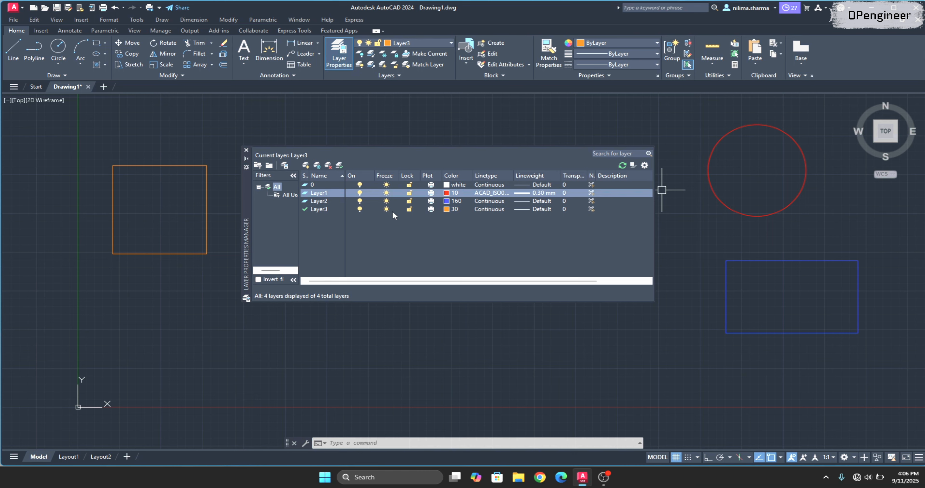
# Freeze and thaw Layer2, and also try to freeze Layer3 while it is the current layer.
pyautogui.click(386, 201)
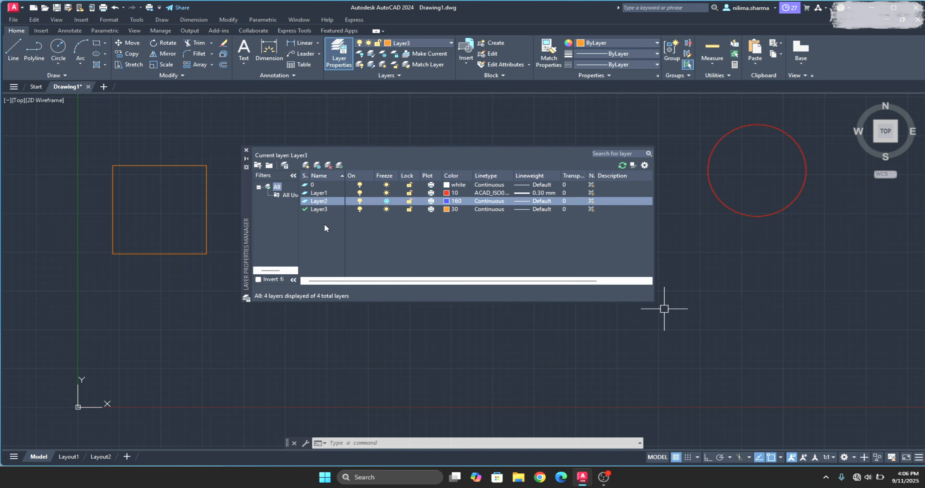
pyautogui.click(386, 202)
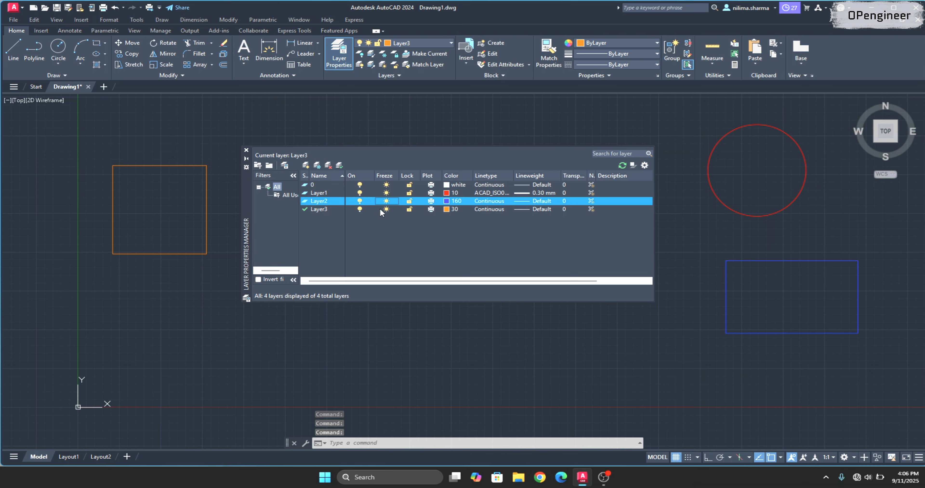
pyautogui.click(386, 209)
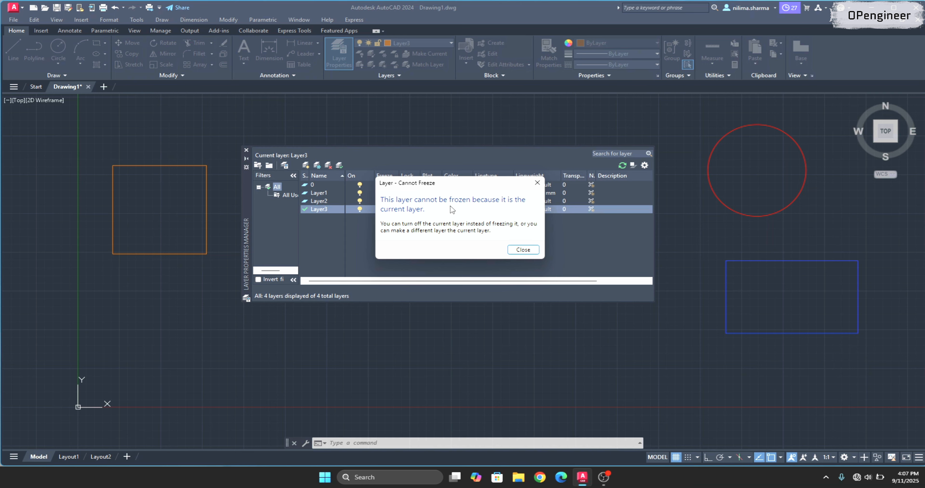
pyautogui.click(524, 250)
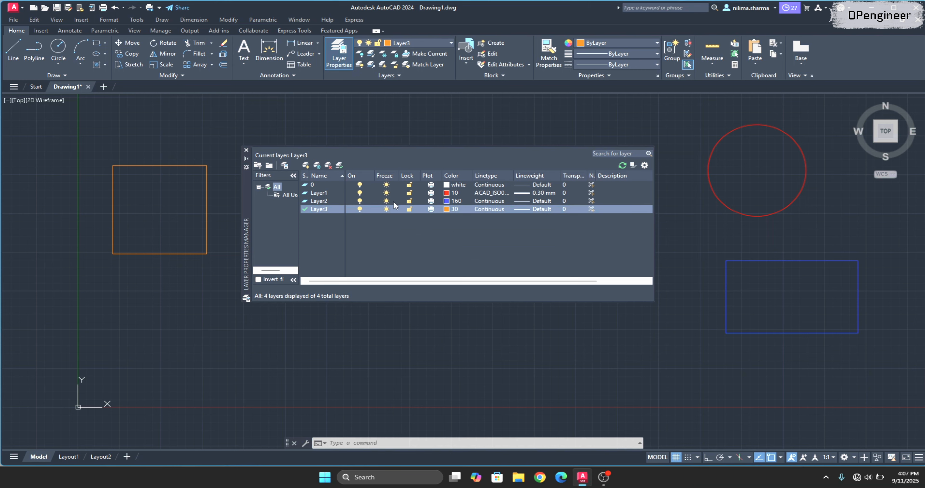
pyautogui.click(386, 200)
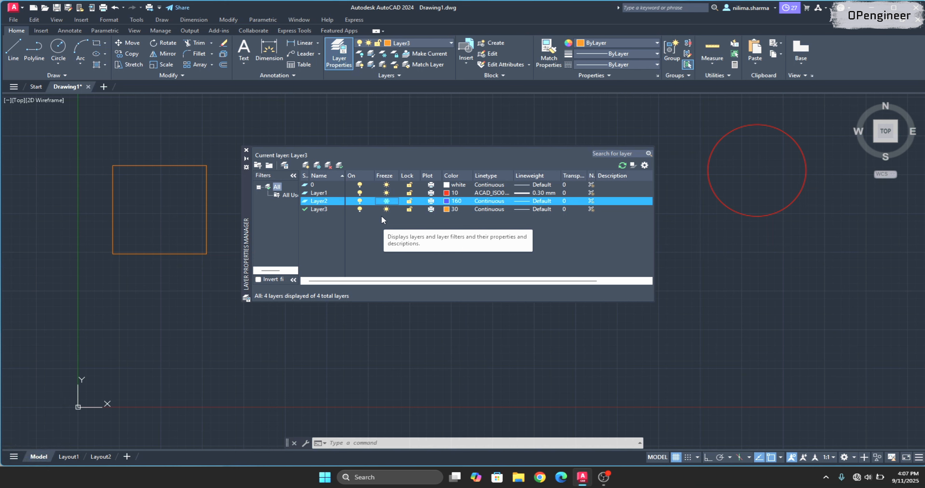
pyautogui.click(387, 200)
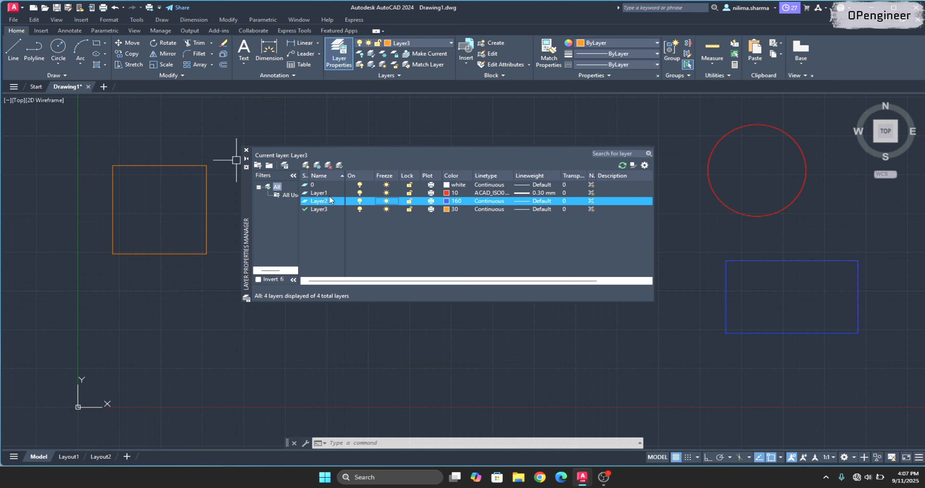
# Lock Layer1, try to erase the red circle on it, and unlock the layer.
pyautogui.click(409, 193)
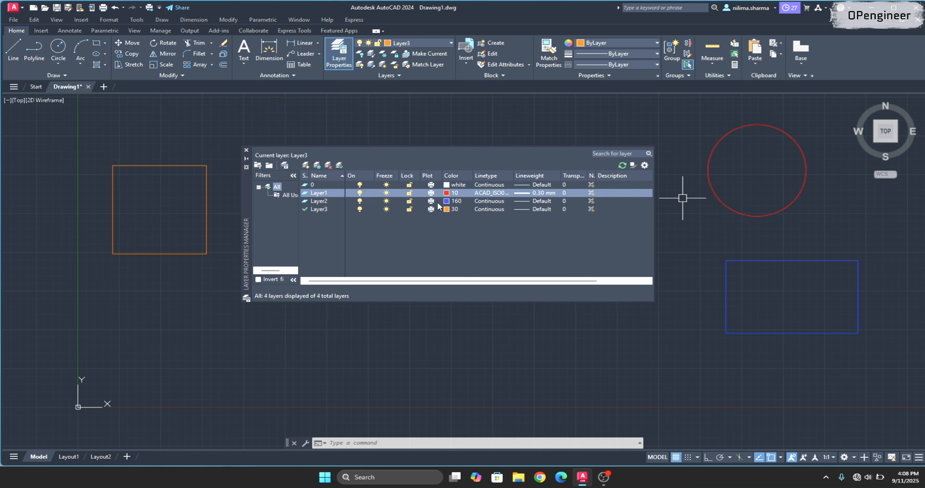
pyautogui.click(408, 194)
pyautogui.click(755, 124)
pyautogui.press('Delete')
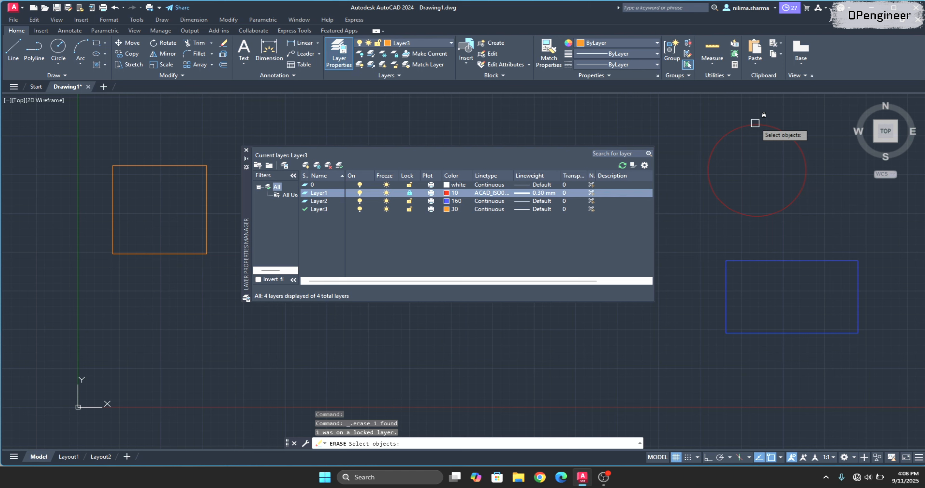
pyautogui.click(409, 194)
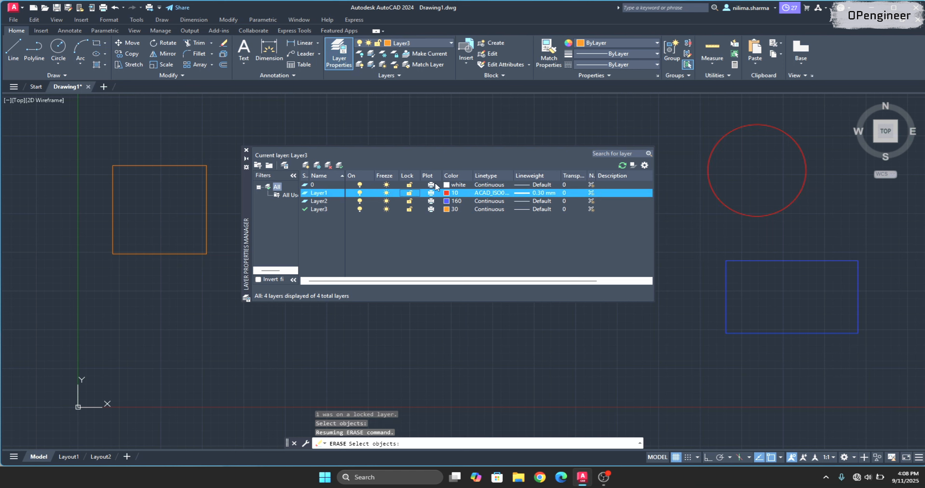
# Switch Layer1's plotting off and on again, and set its transparency to 50 and back to 0.
pyautogui.click(431, 194)
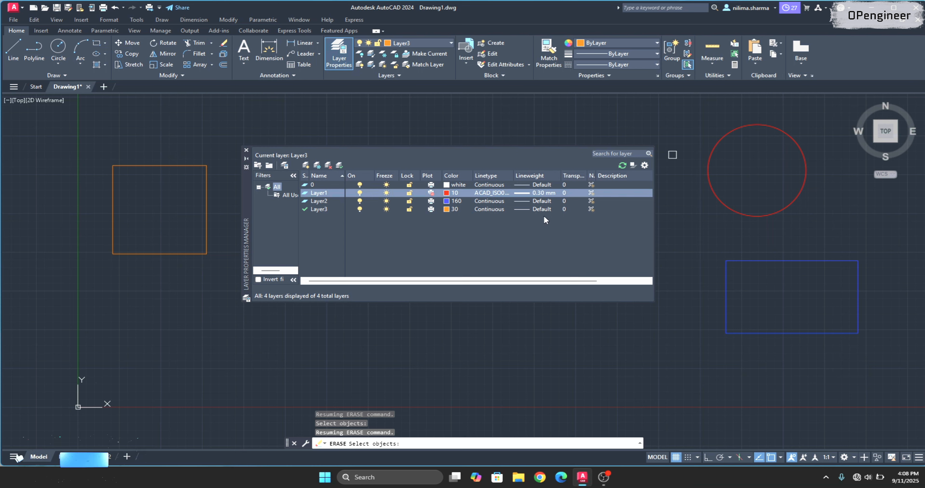
pyautogui.click(431, 194)
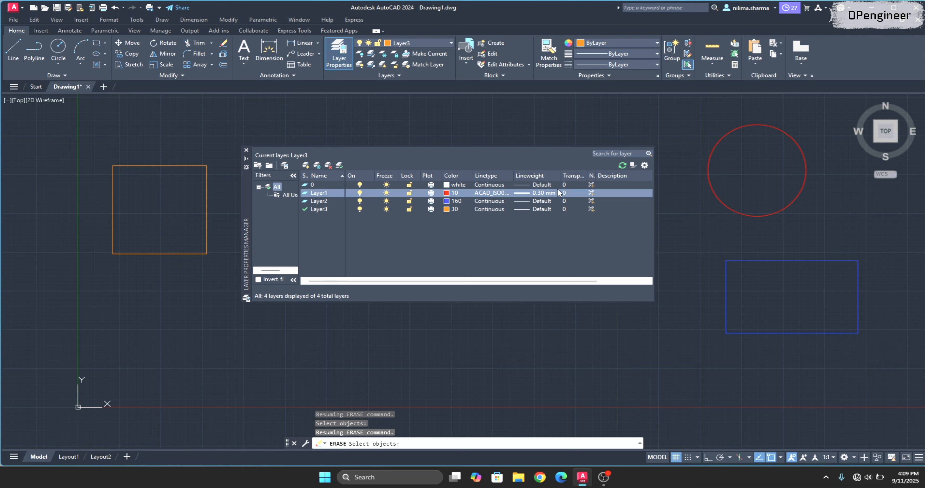
pyautogui.click(564, 193)
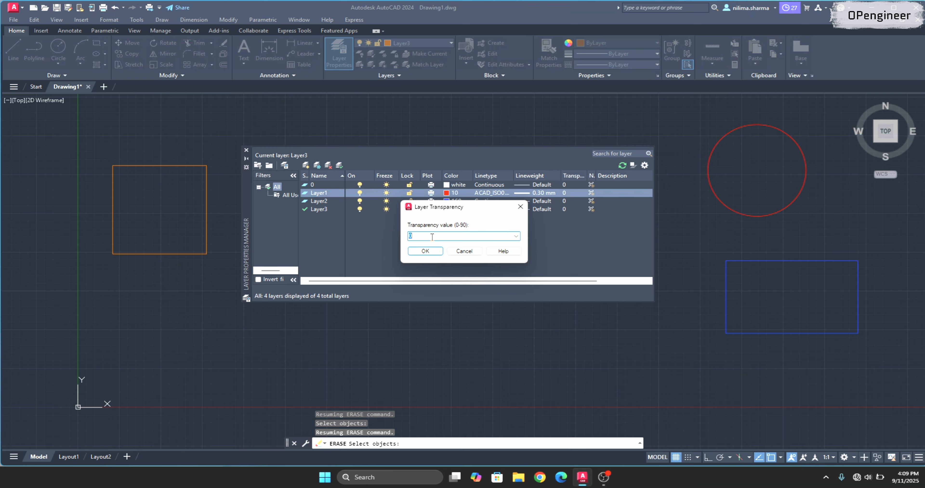
pyautogui.press('Return')
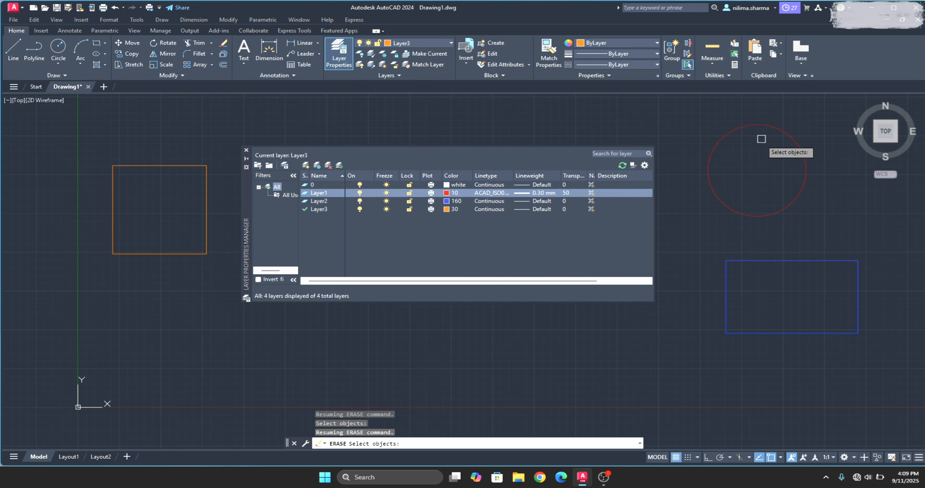
pyautogui.click(566, 193)
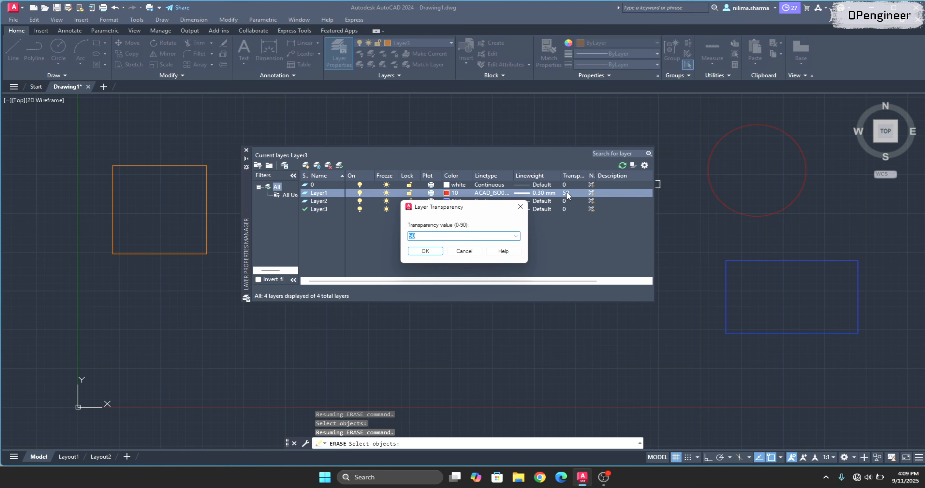
pyautogui.write('0')
pyautogui.click(419, 254)
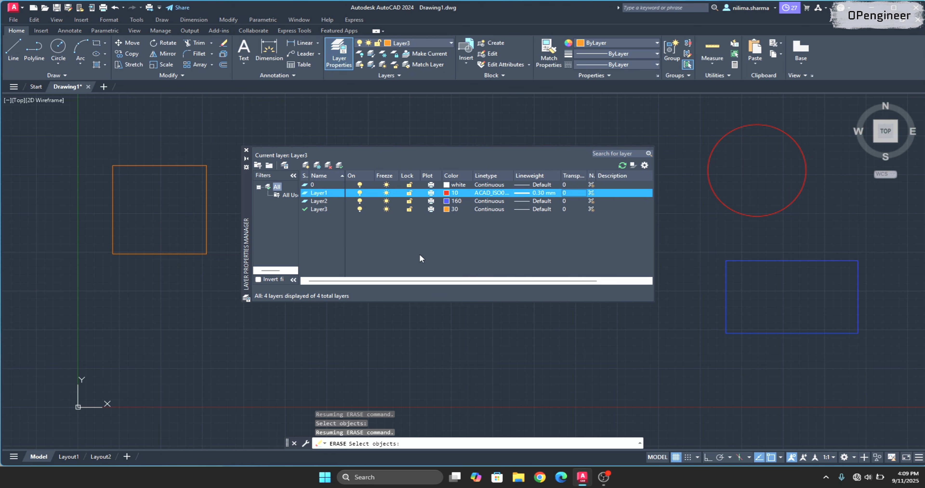
# Try to delete Layer2 while it still contains the blue rectangle.
pyautogui.click(321, 203)
pyautogui.click(328, 166)
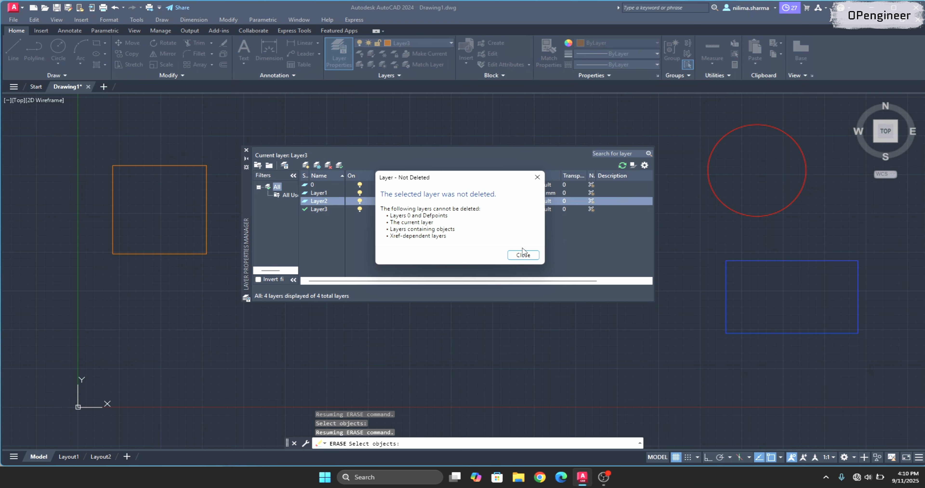
pyautogui.click(523, 255)
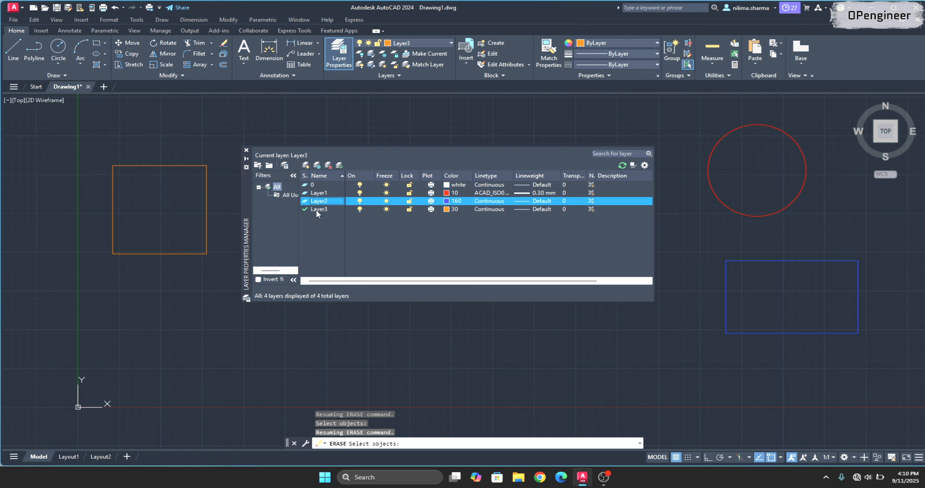
# Erase the blue rectangle and delete Layer2.
pyautogui.click(780, 260)
pyautogui.press('Escape')
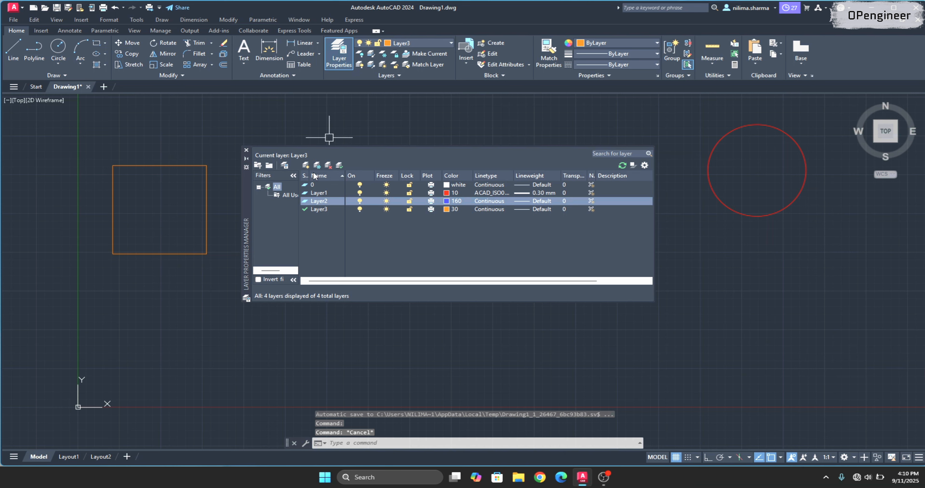
pyautogui.click(328, 165)
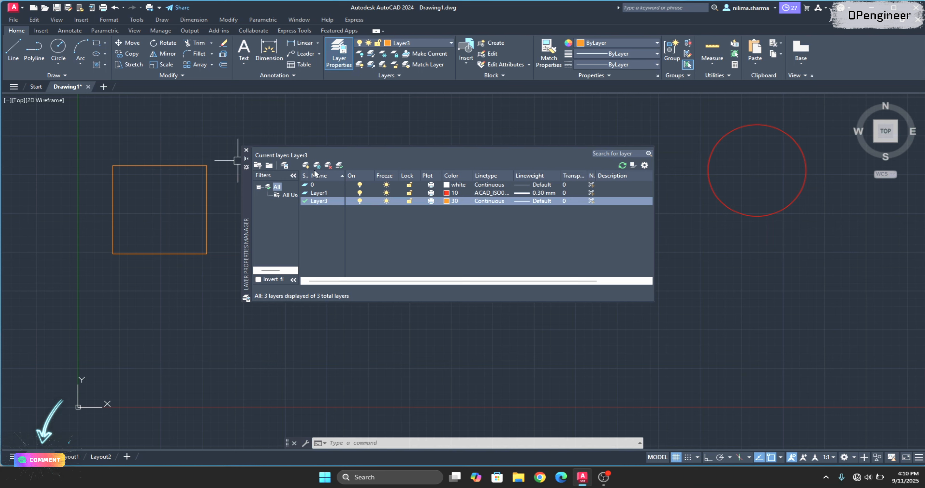
# Create a new layer and set its color to index color 160.
pyautogui.click(305, 165)
pyautogui.click(447, 209)
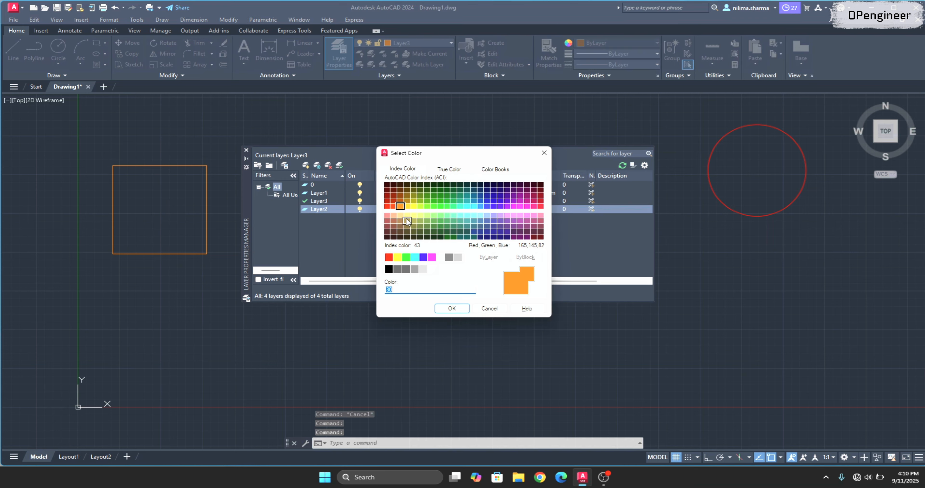
pyautogui.click(487, 206)
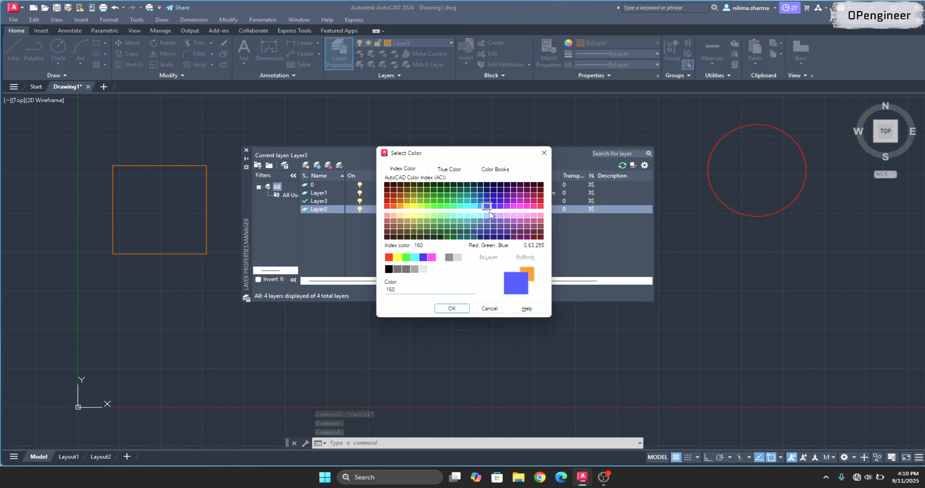
pyautogui.click(452, 309)
pyautogui.click(96, 43)
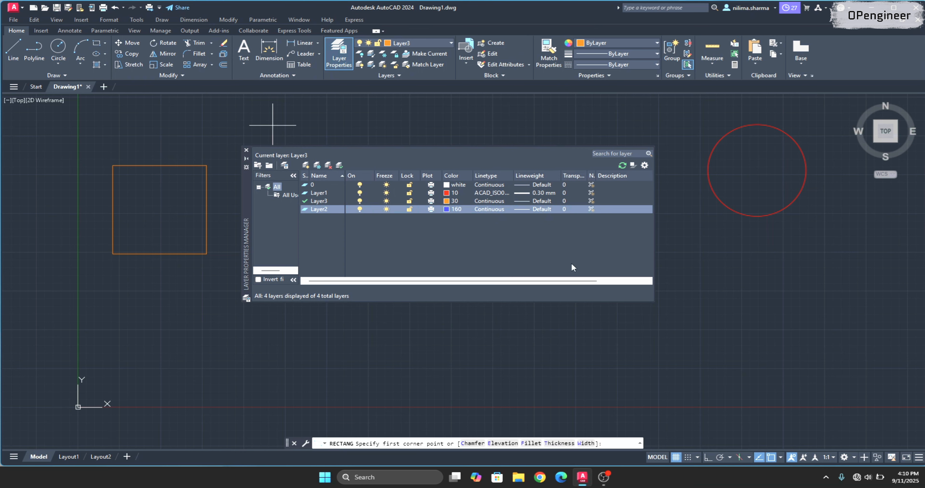
pyautogui.click(697, 303)
pyautogui.click(861, 366)
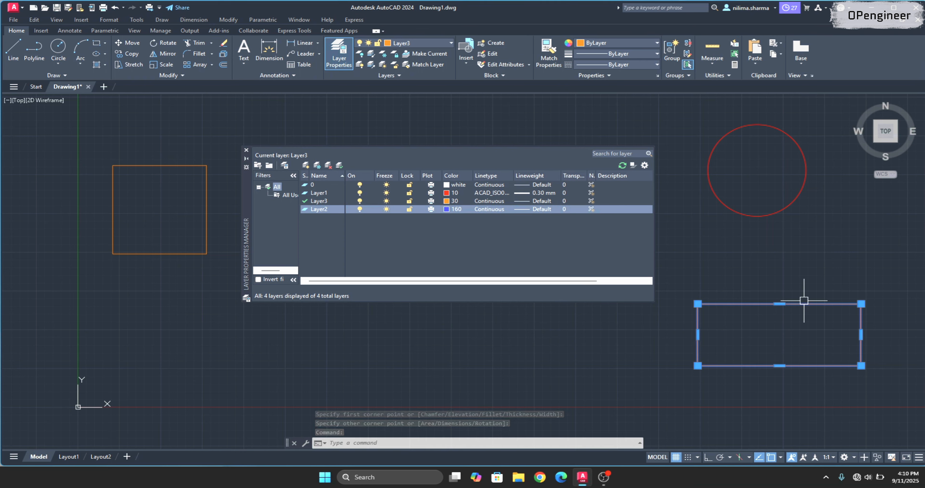
pyautogui.press('Delete')
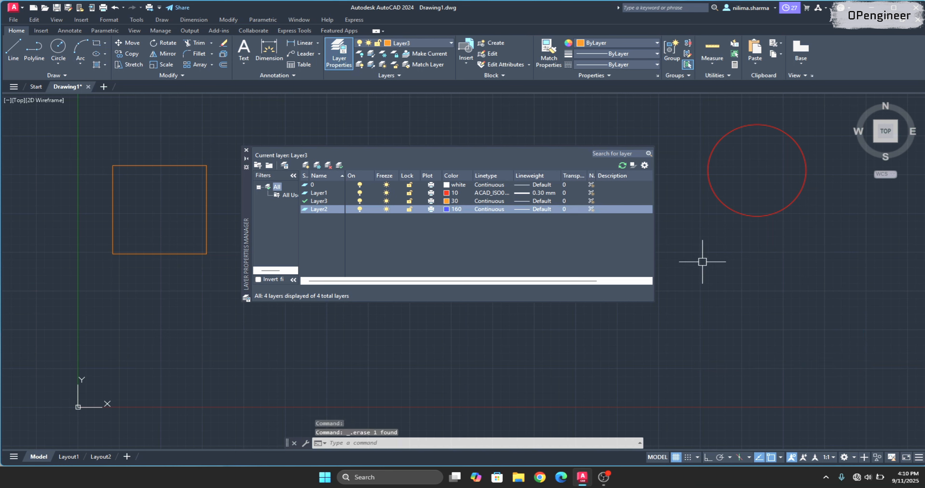
# Make Layer2 the current layer and draw a wide rectangle on it below the red circle.
pyautogui.click(321, 210)
pyautogui.doubleClick(322, 210)
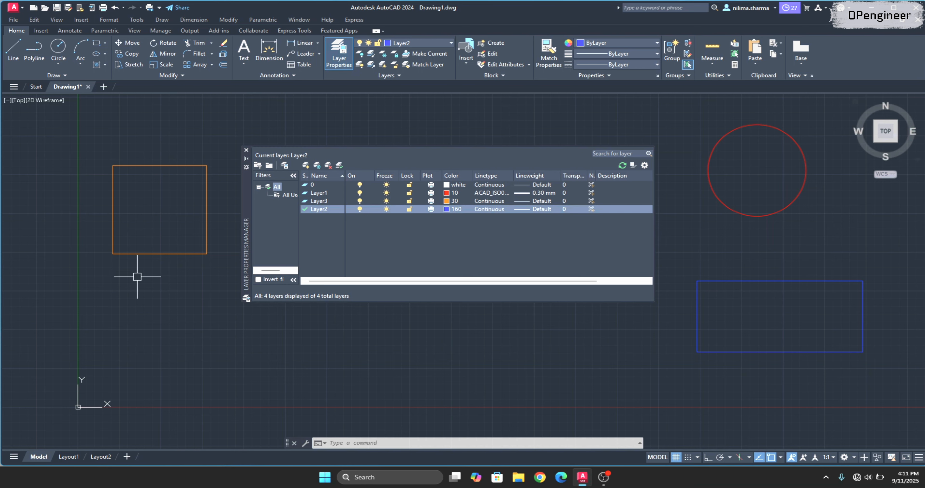
pyautogui.press('Escape')
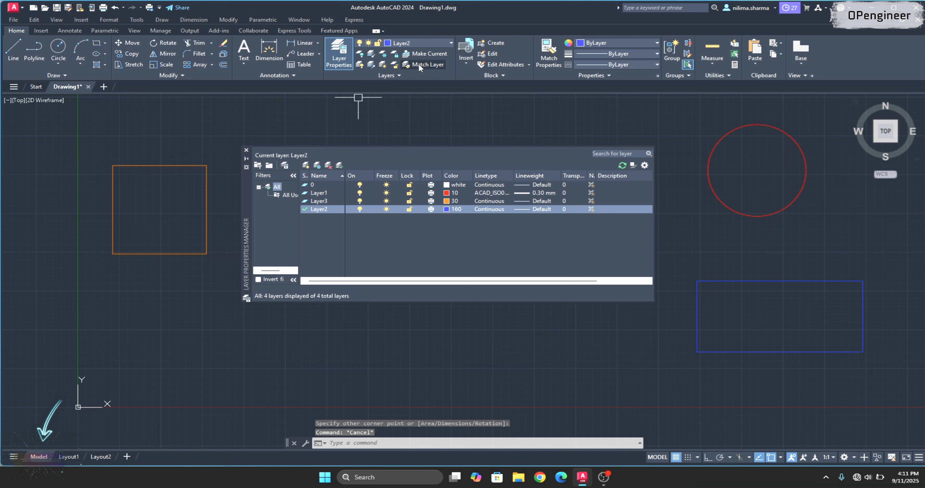
pyautogui.press('Escape')
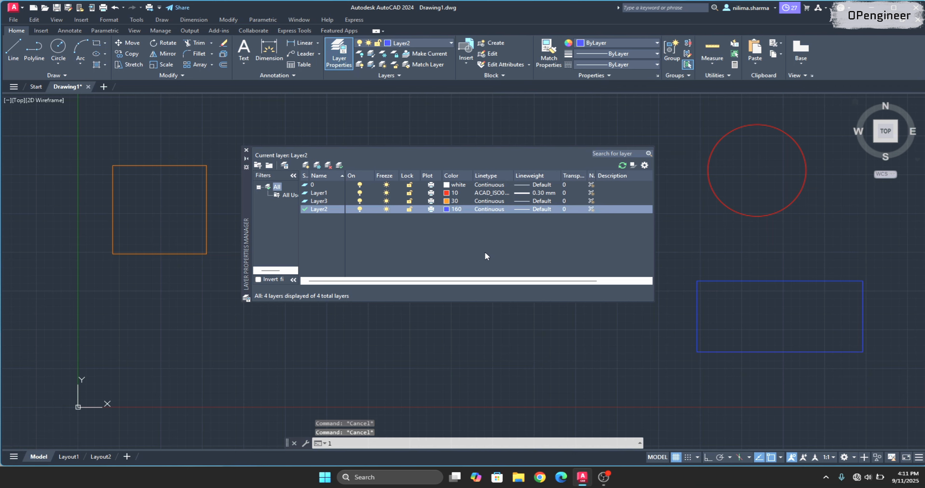
# Use Match Layer (LAYMCH) to move the blue rectangle onto the layer of the orange square.
pyautogui.write('LAYm')
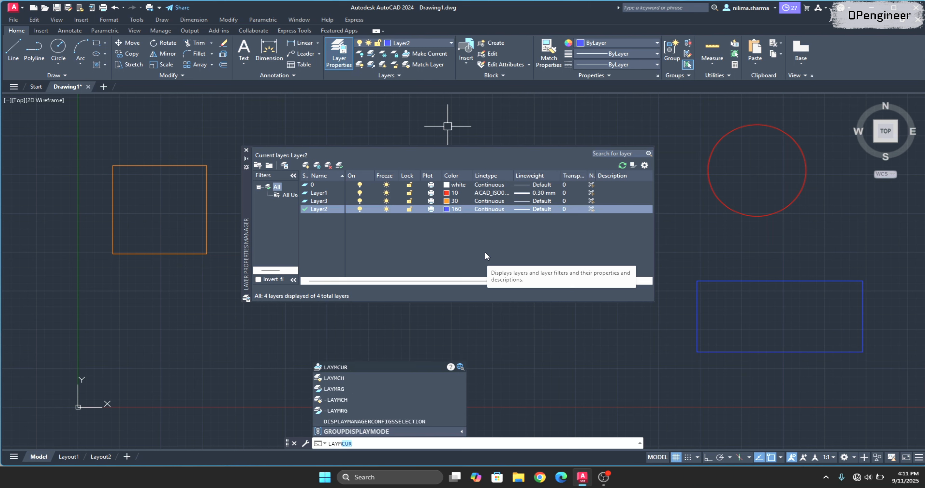
pyautogui.press('Escape')
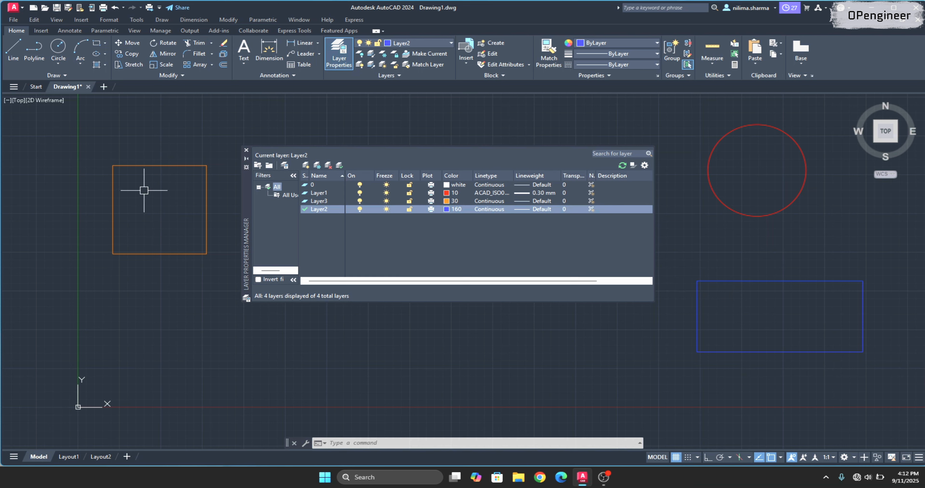
pyautogui.click(414, 65)
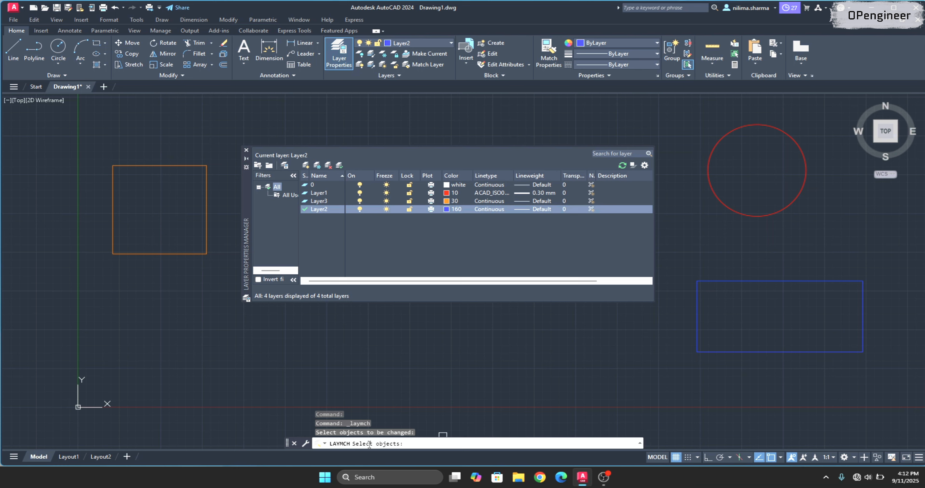
pyautogui.click(716, 282)
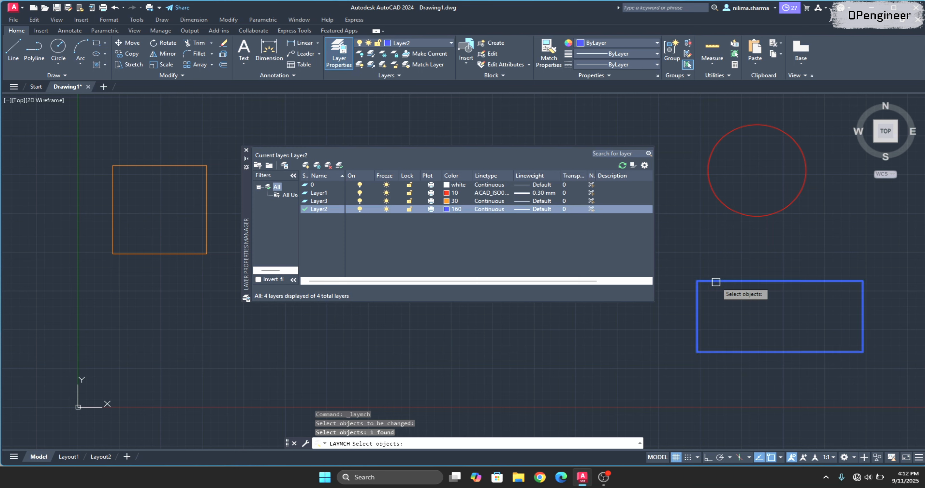
pyautogui.press('Return')
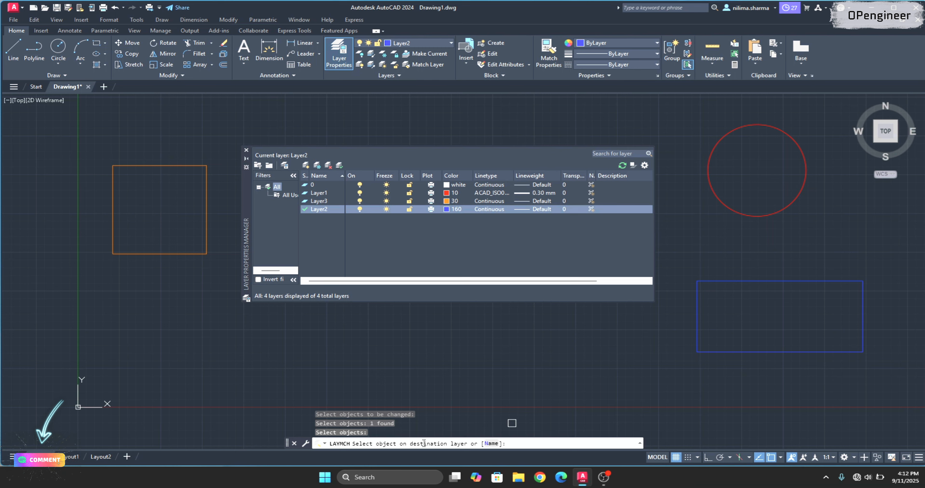
pyautogui.click(132, 165)
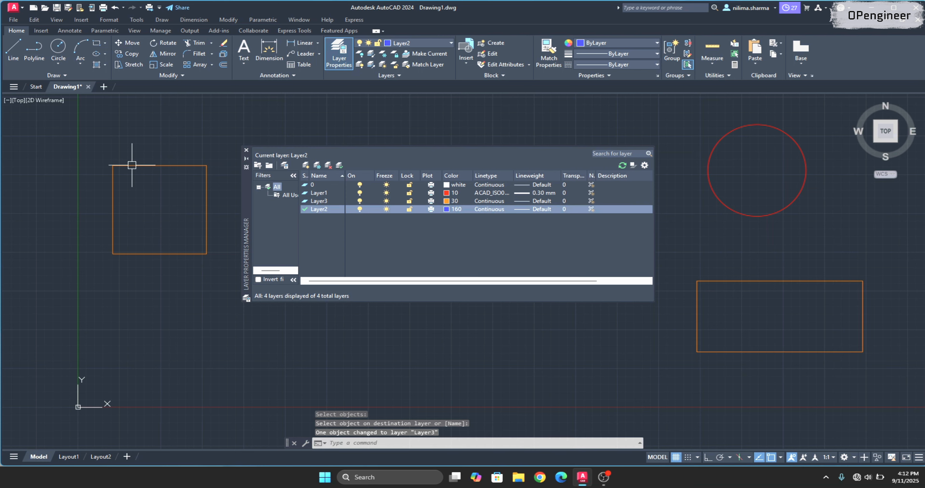